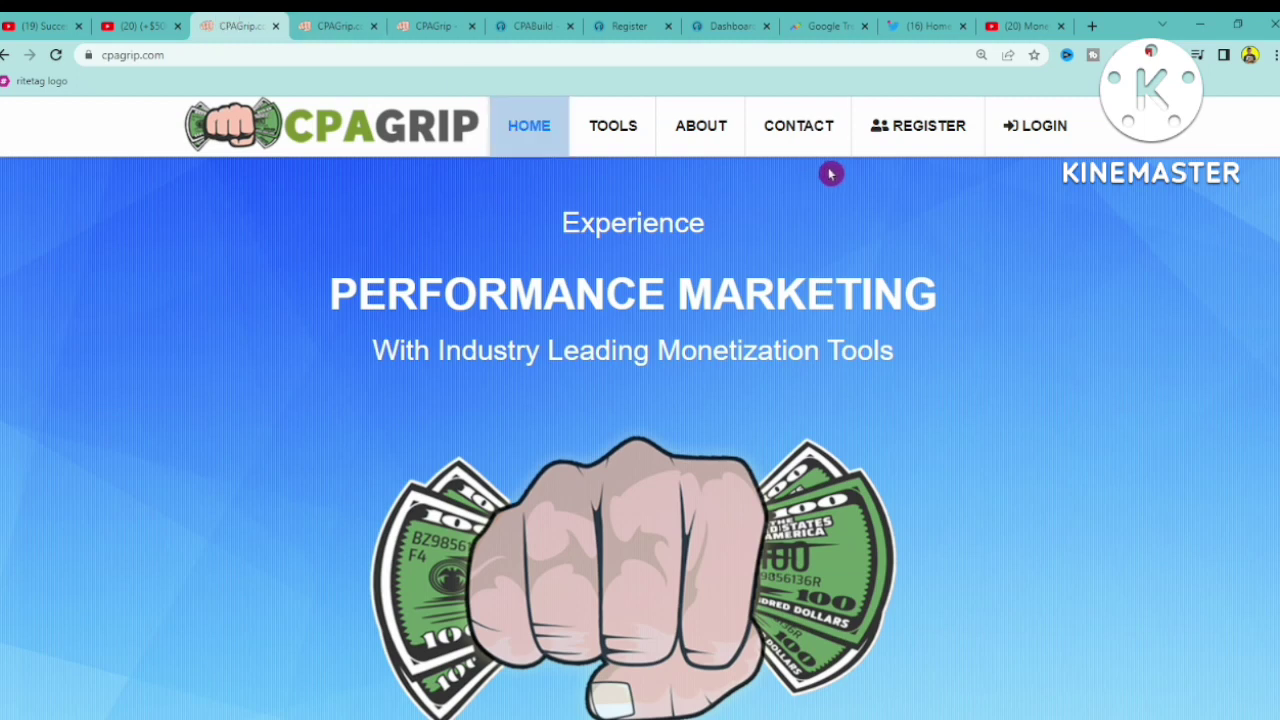
Switch from the CPAGrip home page tab to the affiliate Dashboard tab
left_click(347, 22)
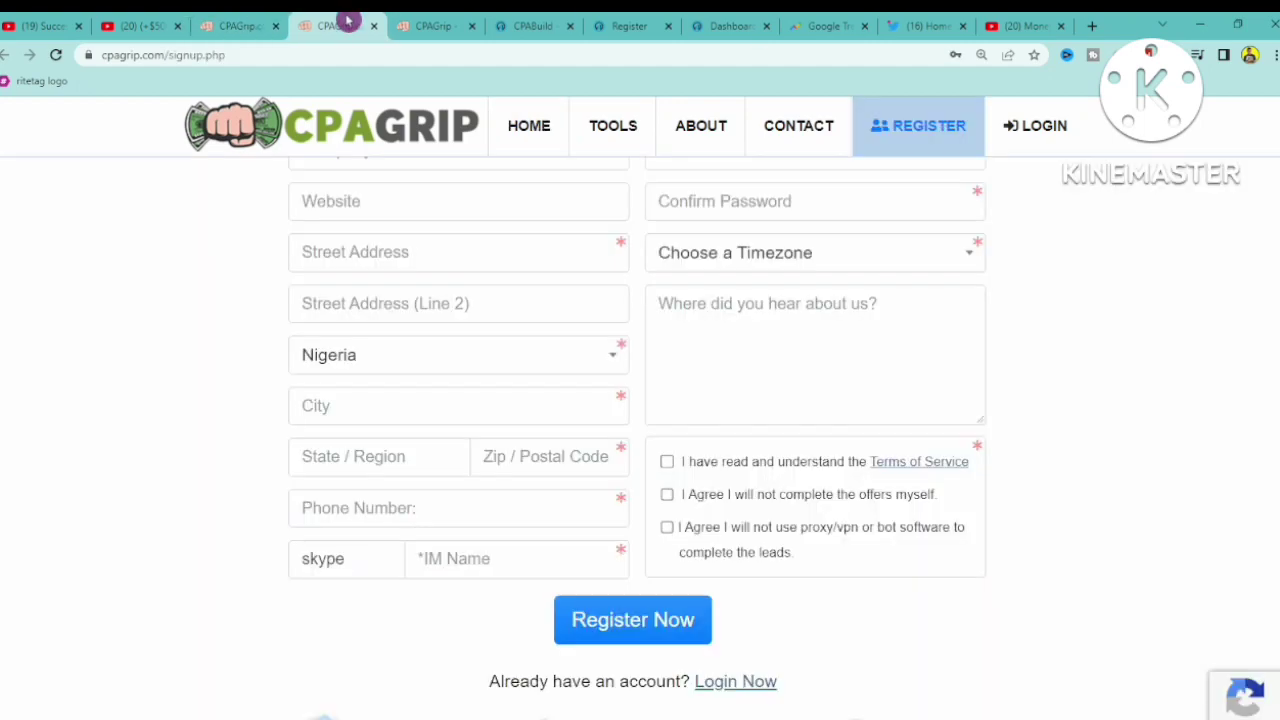
left_click(425, 24)
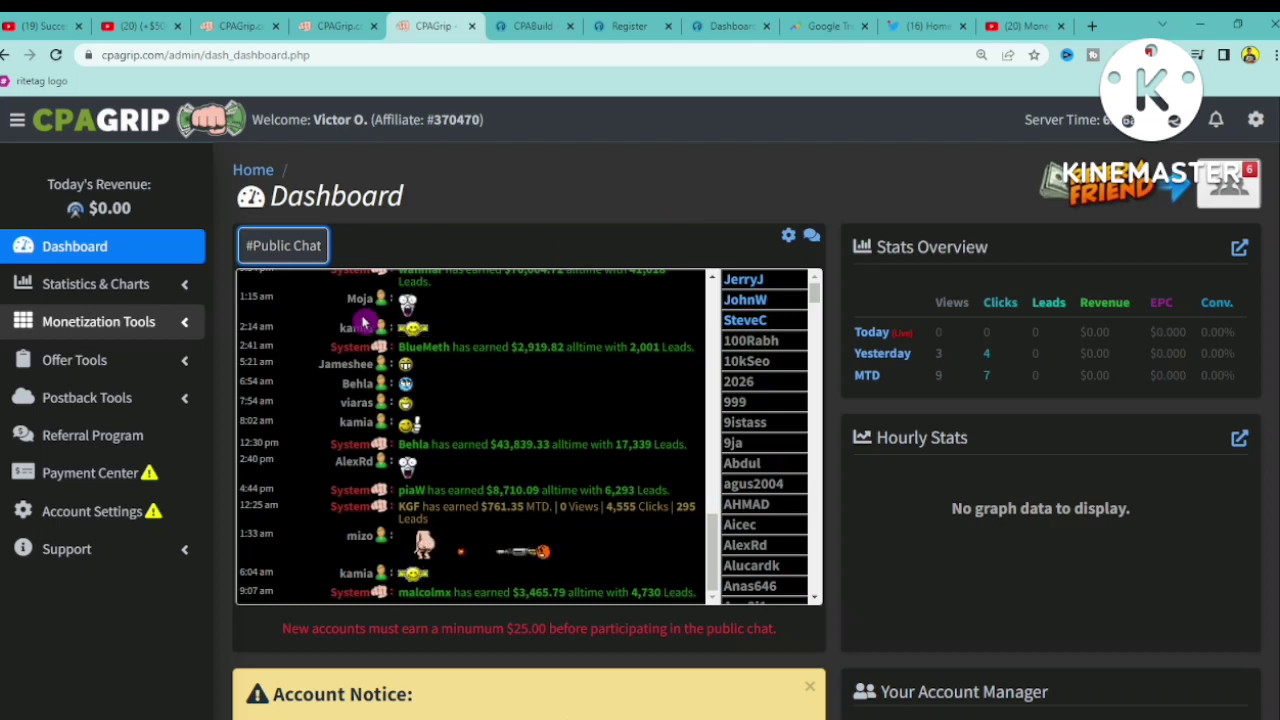
Expand Monetization Tools and open the URL / File Lockers list in the sidebar
left_click(105, 325)
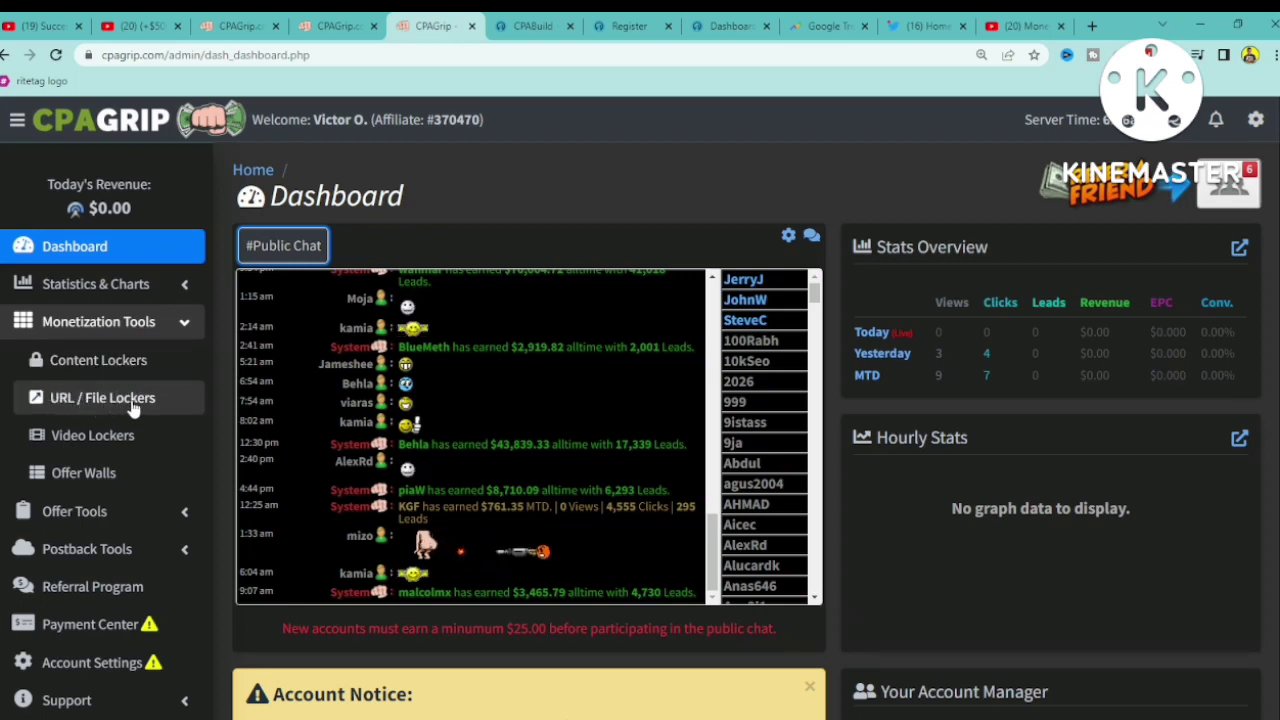
left_click(133, 405)
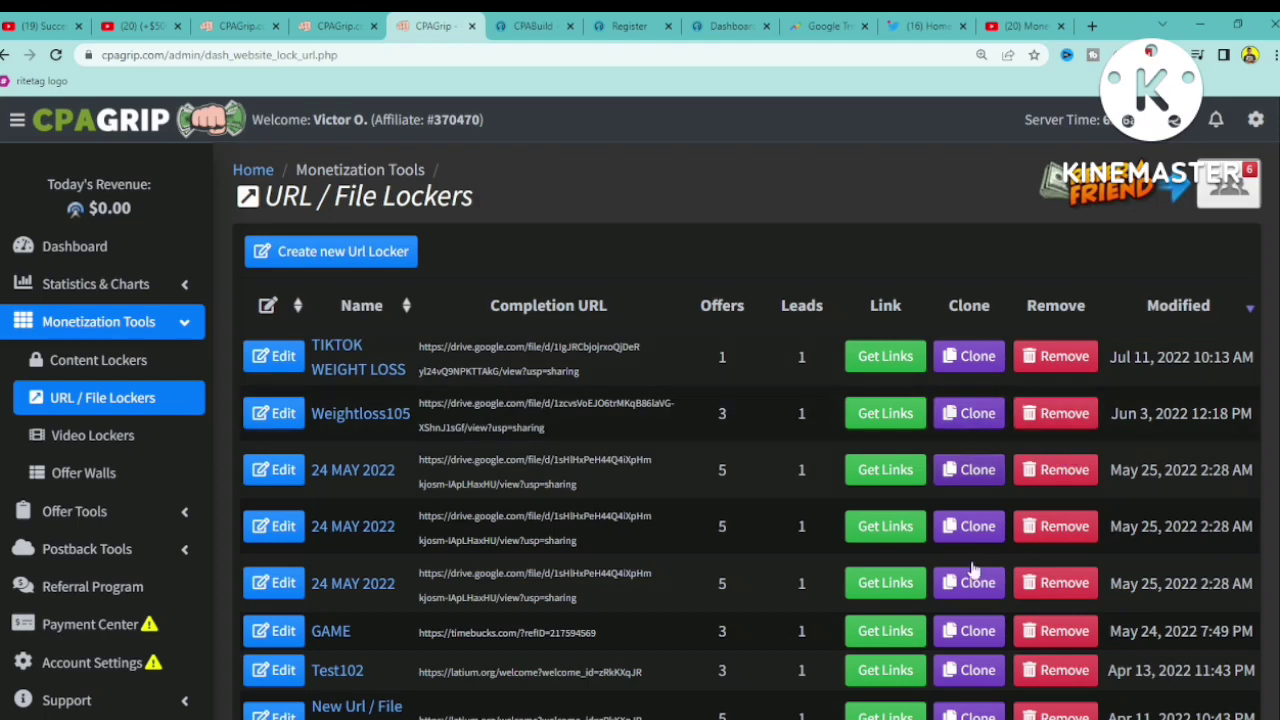
scroll(1223, 443, "down", 1)
scroll(1276, 290, "down", 2)
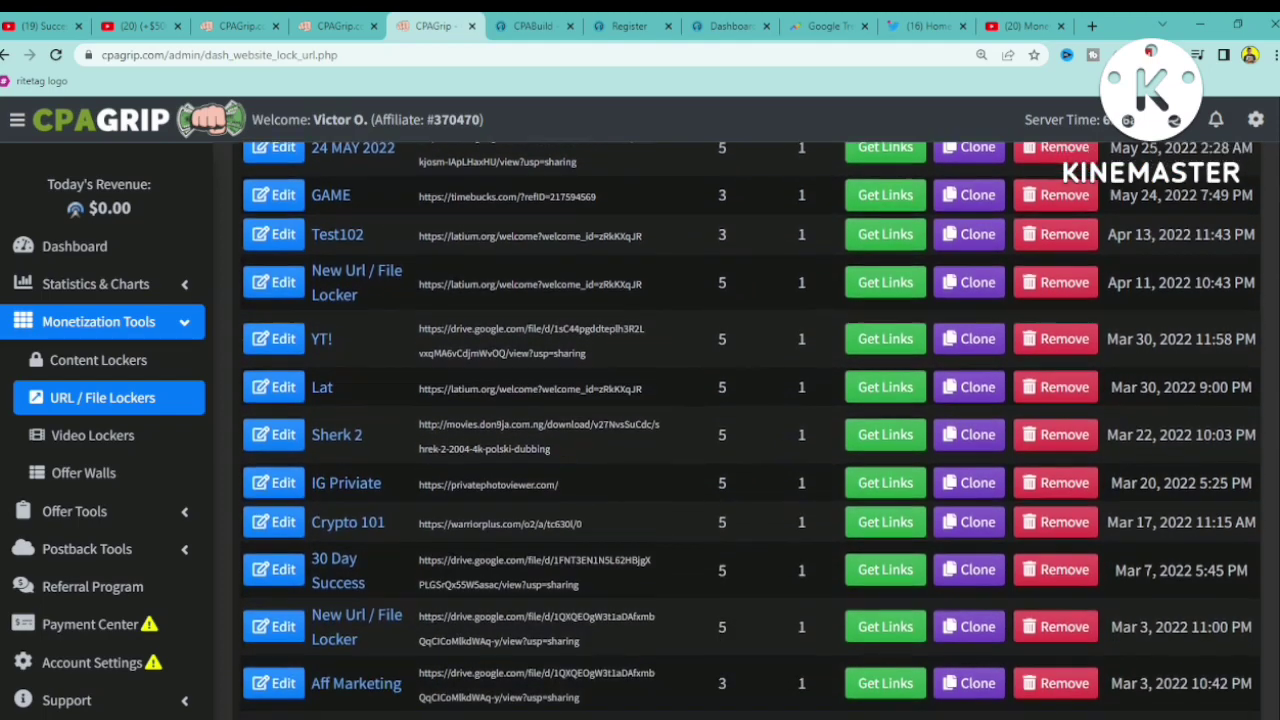
scroll(1276, 199, "up", 4)
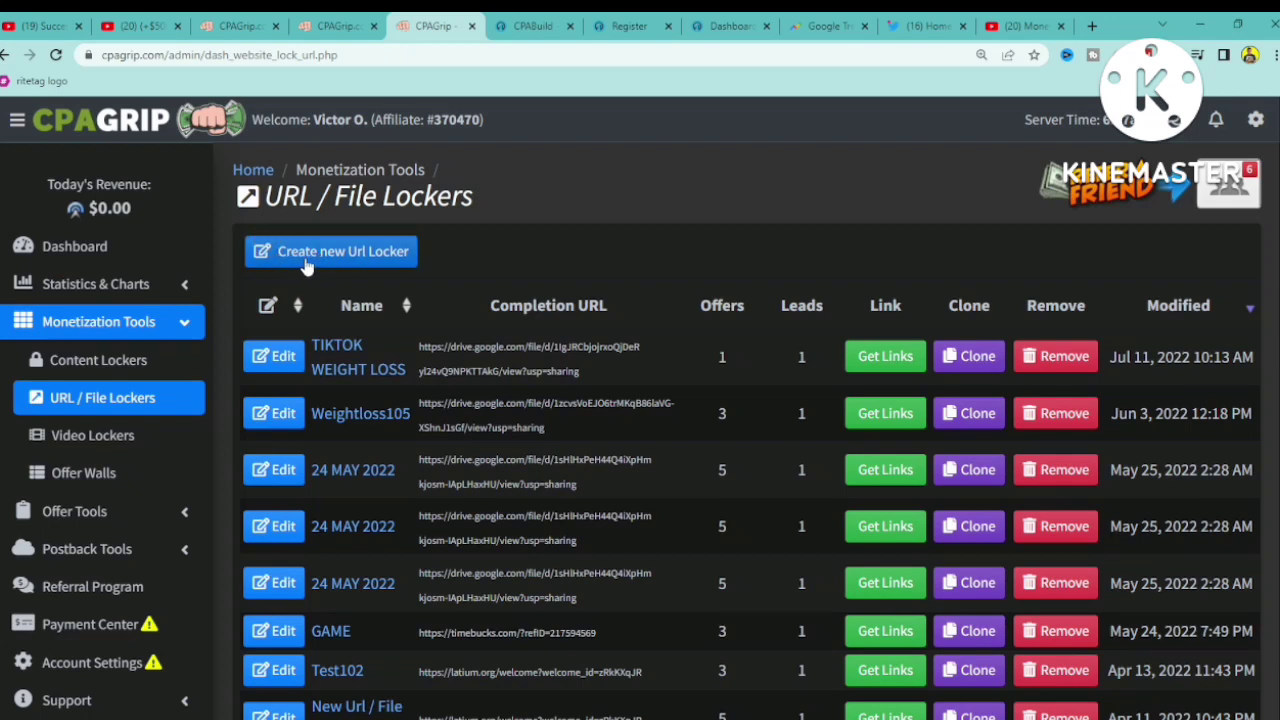
Create a new URL locker and accept the Terms of Service to reach its editor
left_click(376, 262)
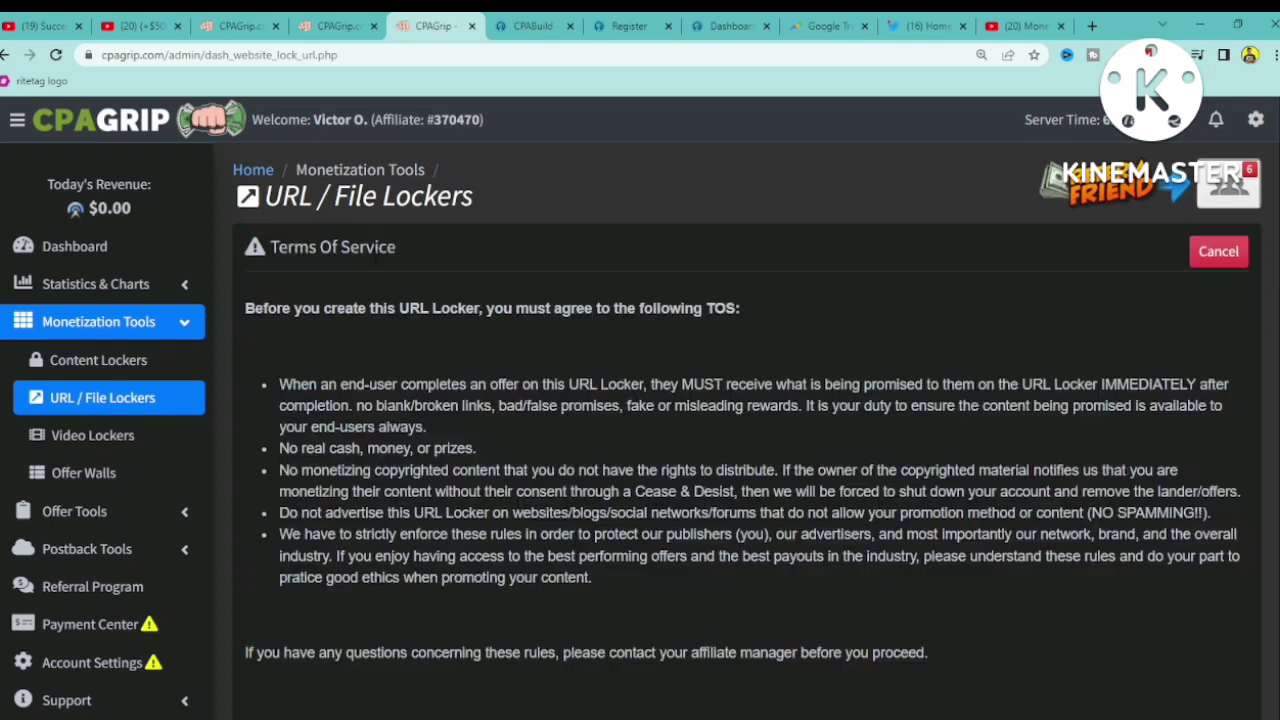
scroll(747, 427, "down", 2)
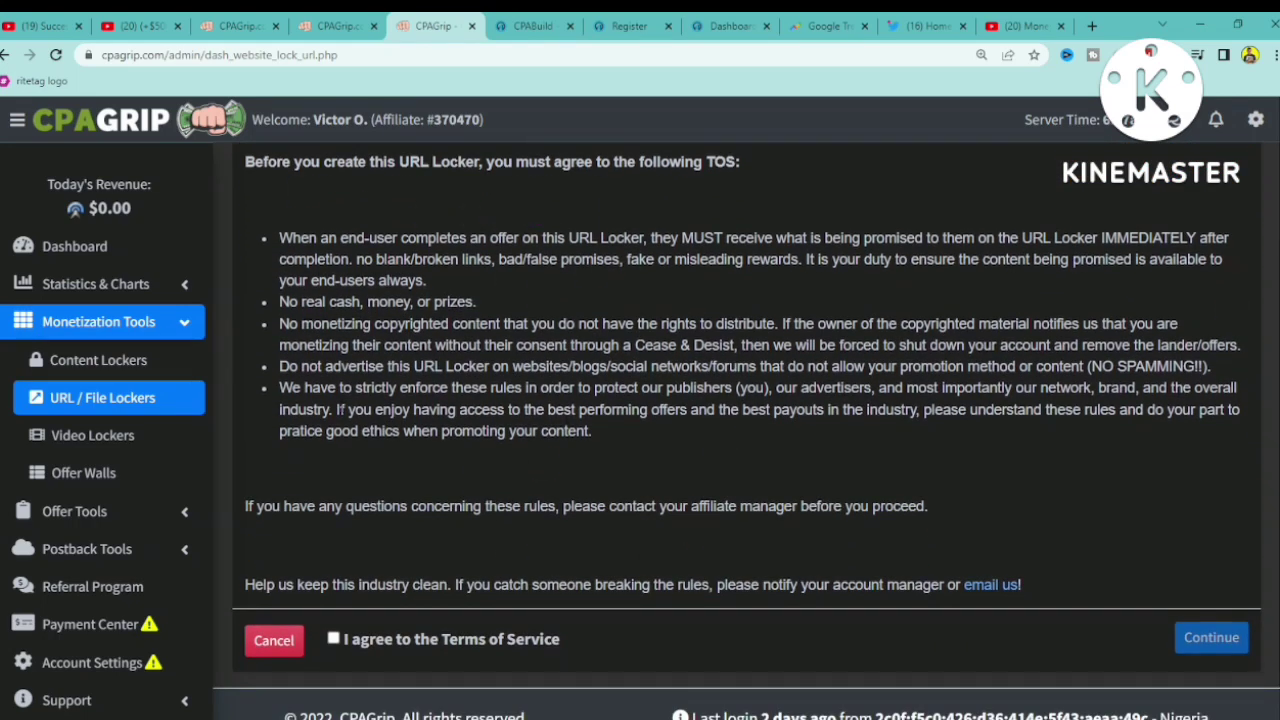
left_click(333, 641)
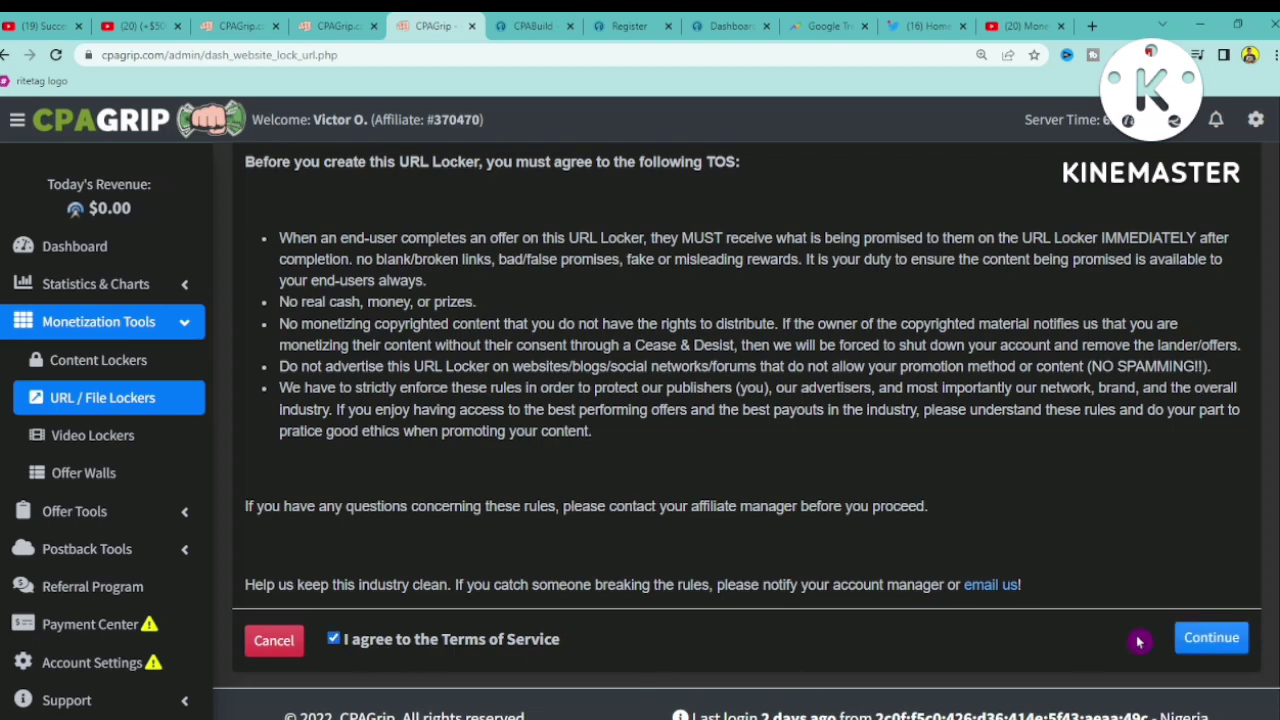
left_click(1212, 650)
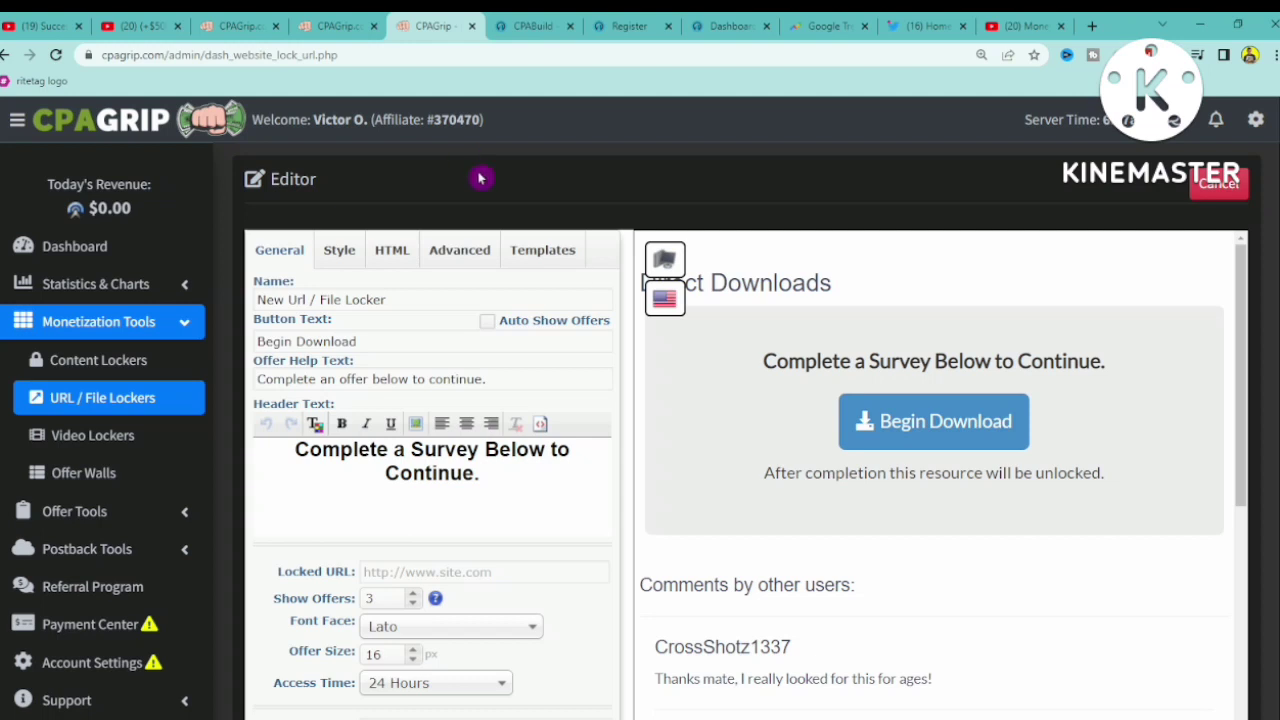
Choose the File Download Locker template from Templates, then go back to General settings
left_click(533, 249)
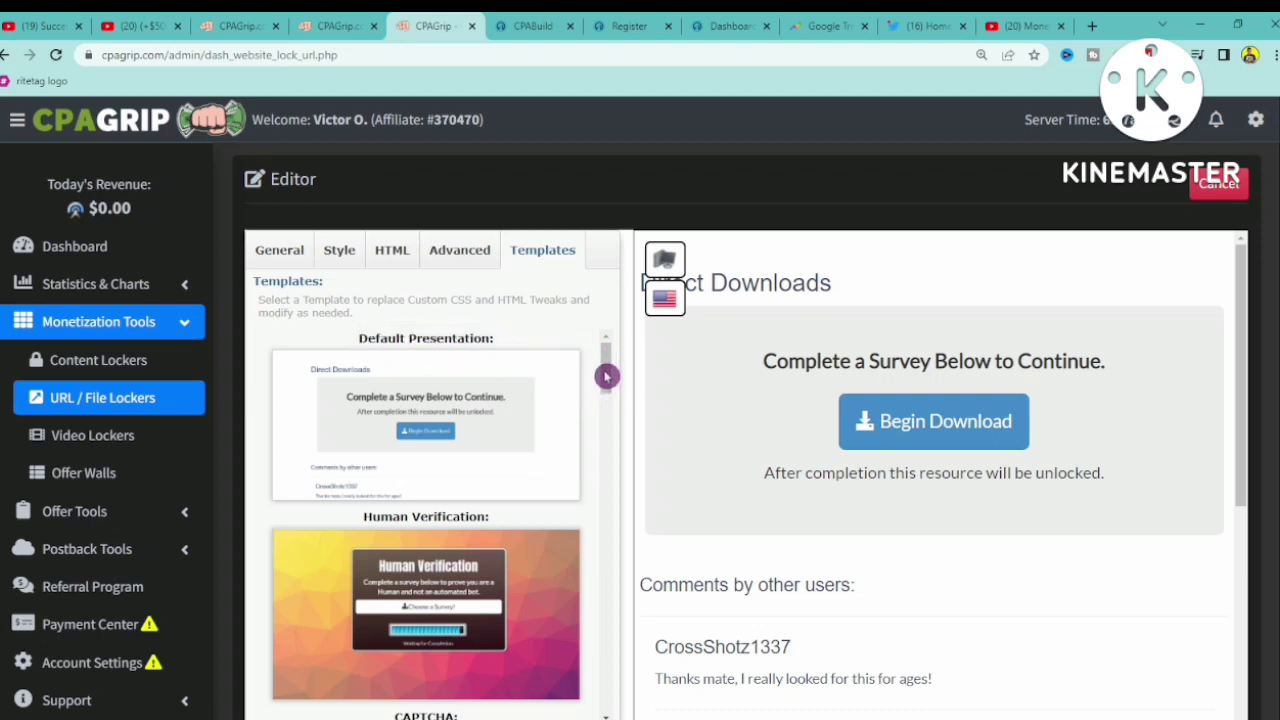
mouse_move(606, 368)
left_mouse_down()
mouse_move(609, 700)
mouse_move(612, 639)
left_mouse_up()
left_click_drag(614, 582, 612, 415)
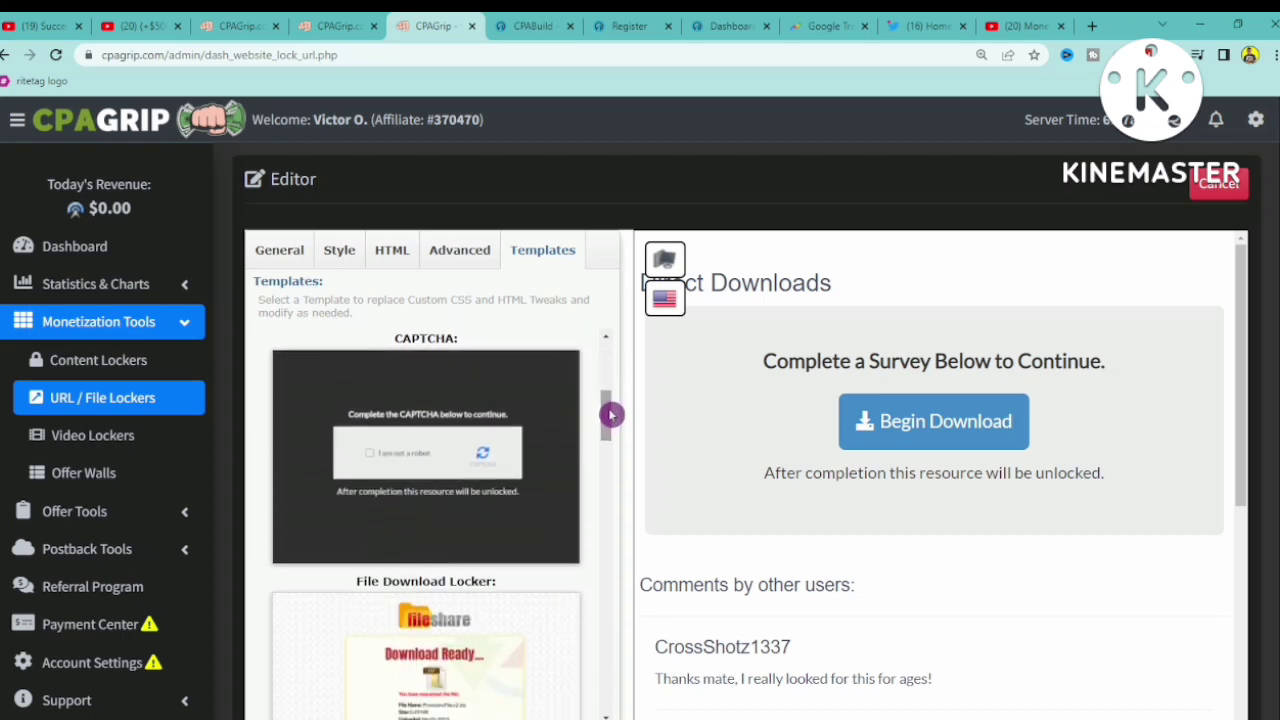
left_click_drag(612, 415, 608, 446)
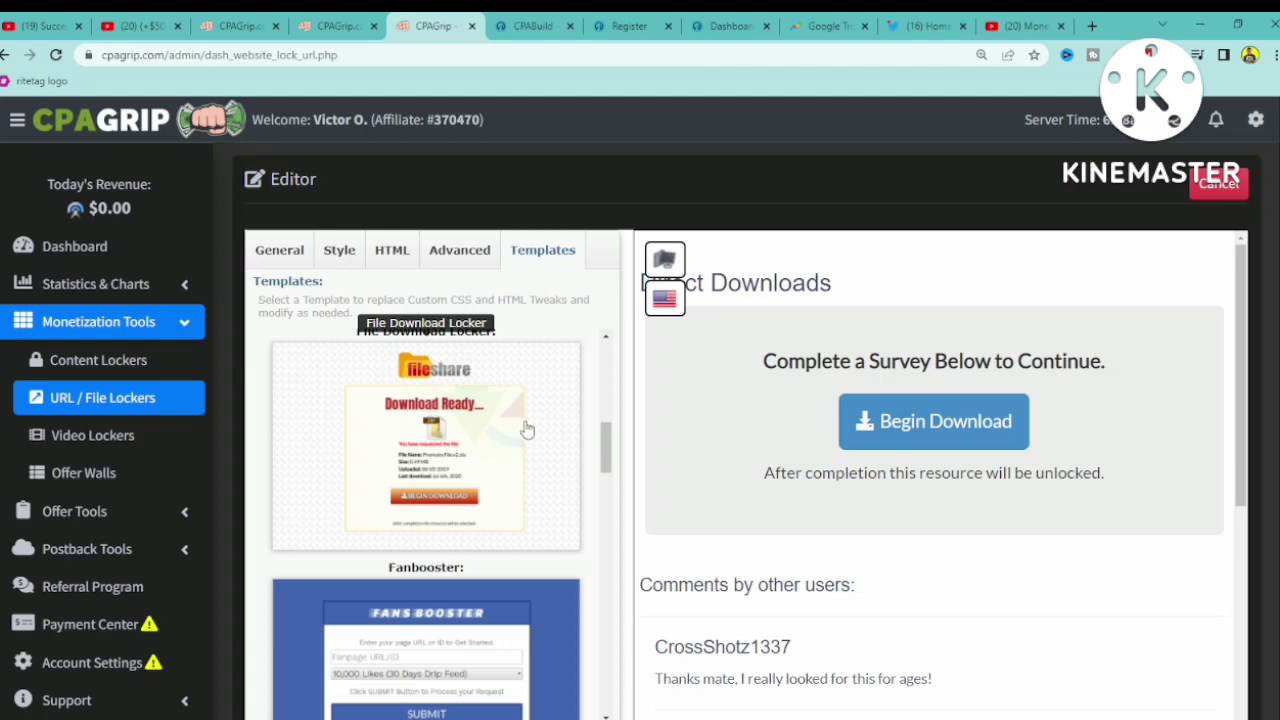
left_click(527, 430)
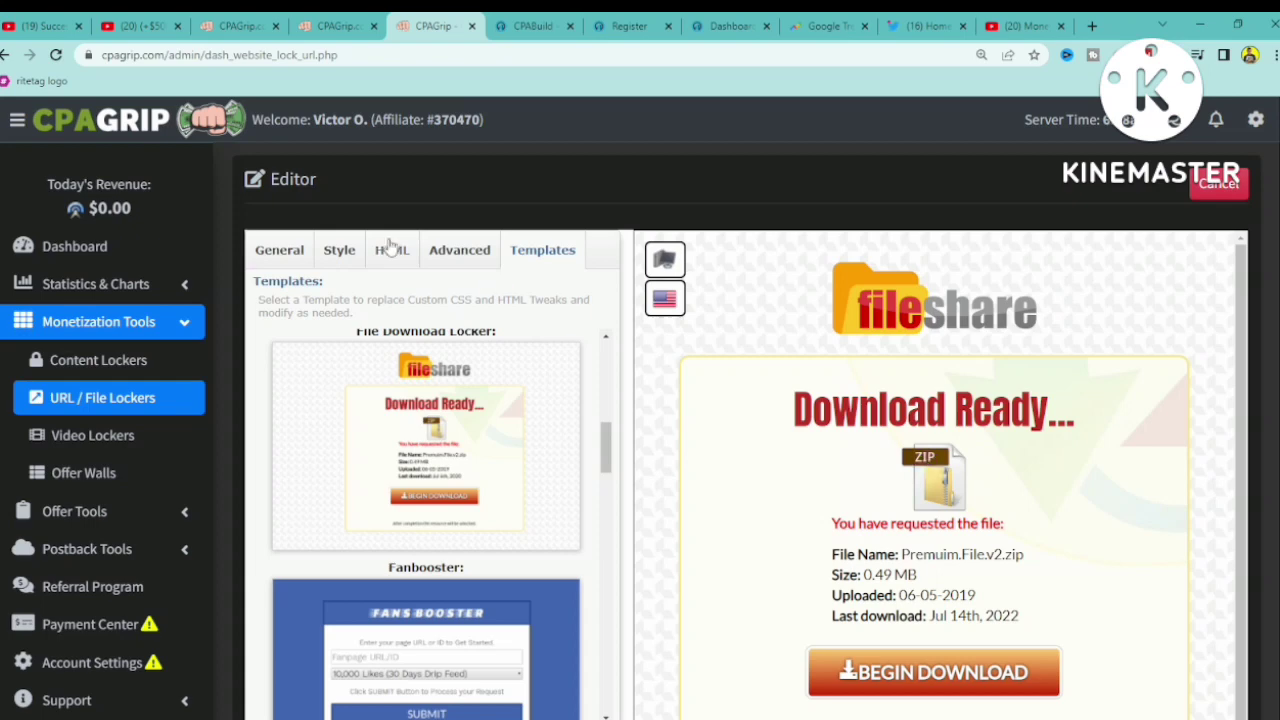
left_click(285, 256)
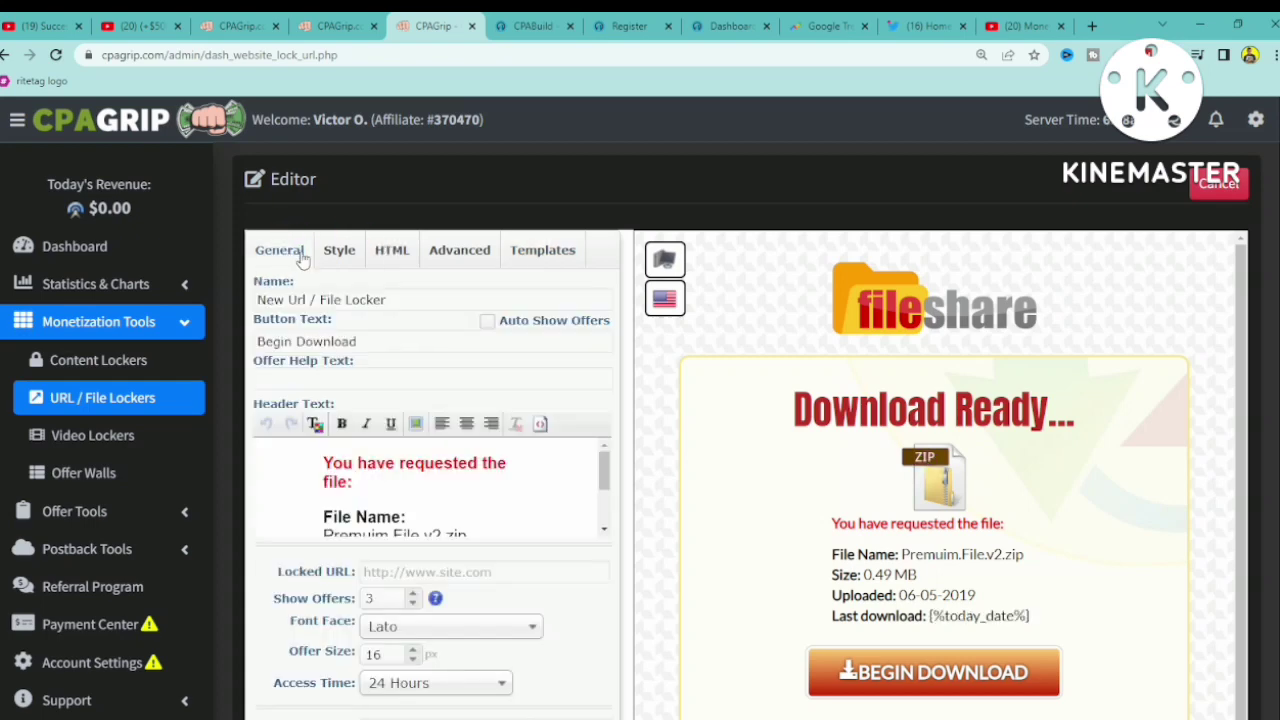
Replace the default locker name with Viktor
triple_click(383, 299)
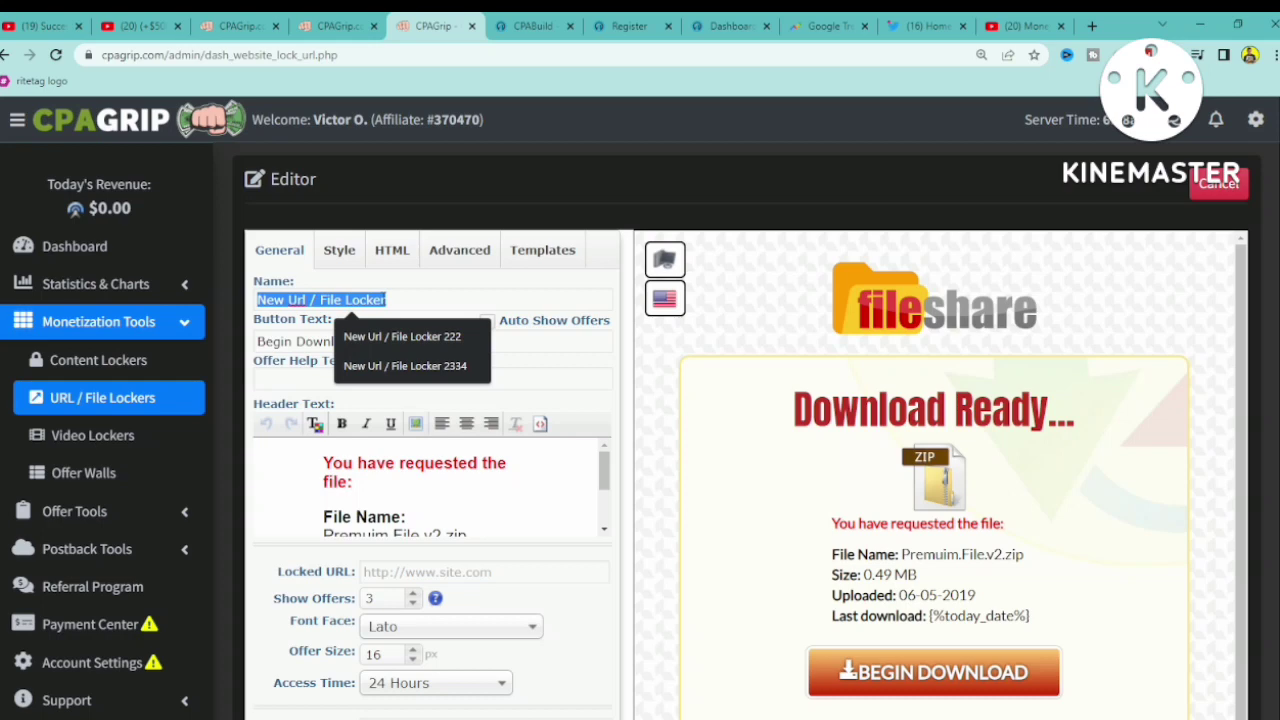
type("Viktor")
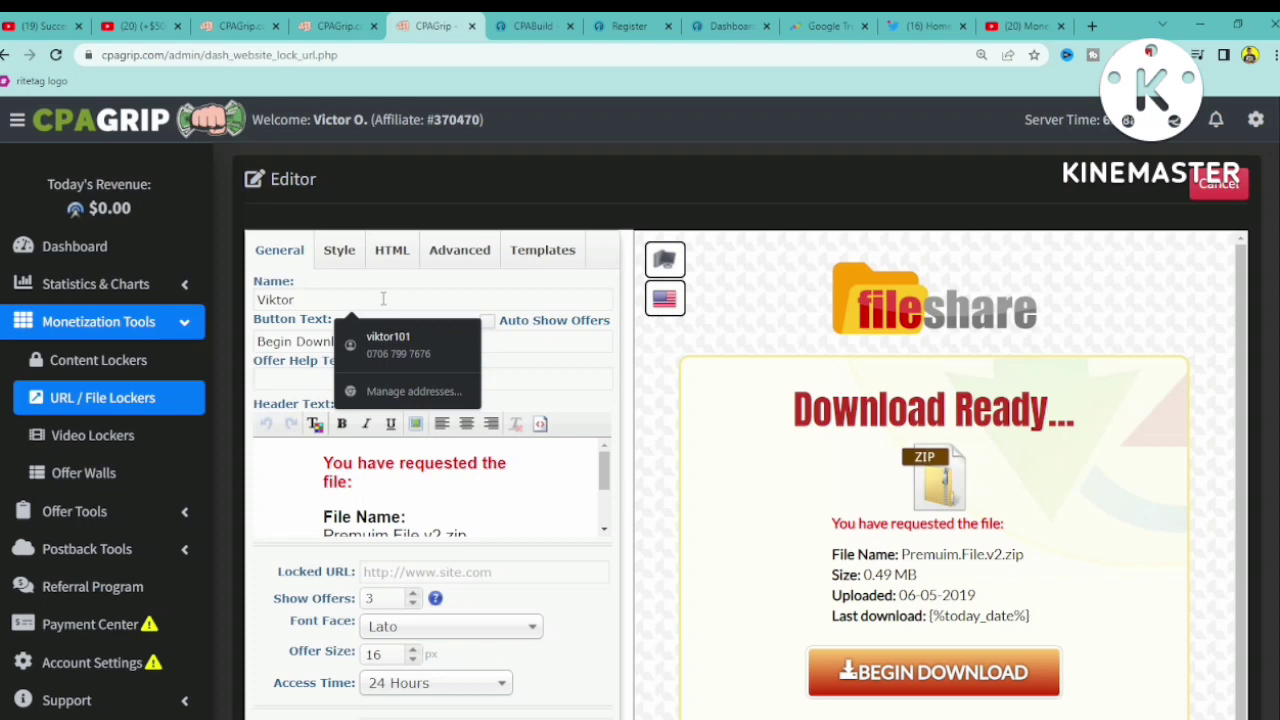
left_click(251, 500)
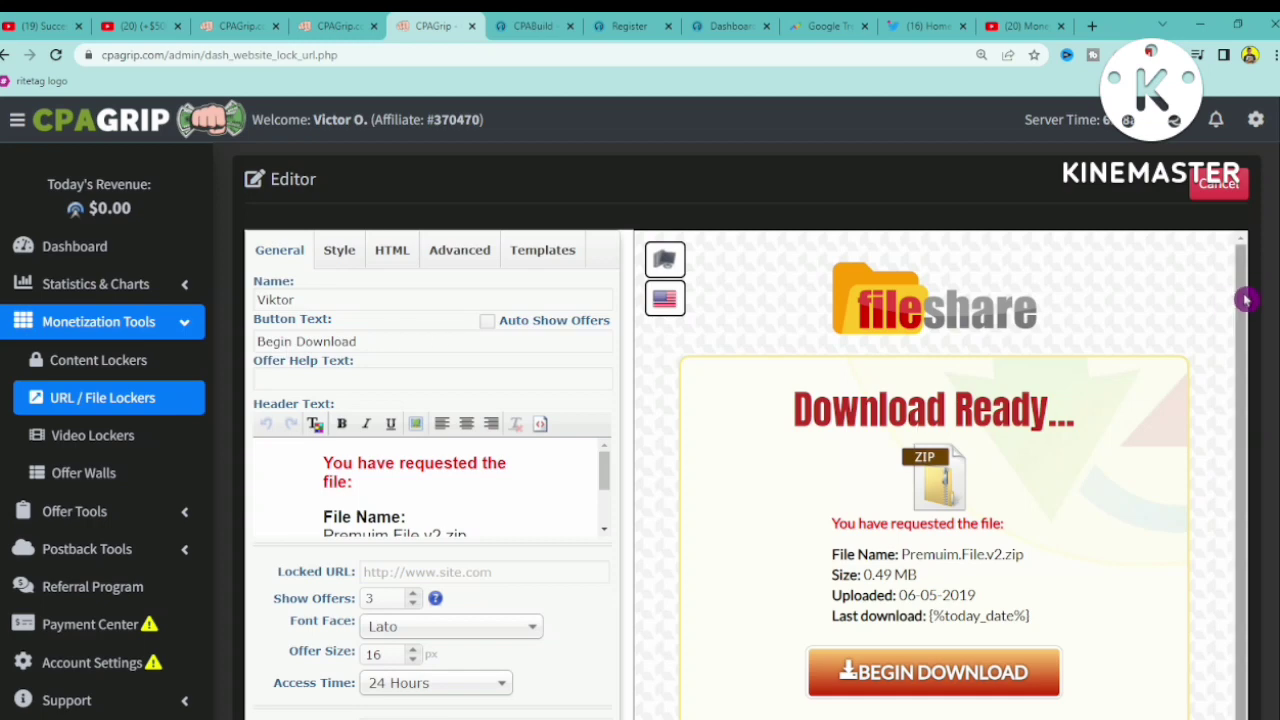
Change the button text to 'Download Now!' and leave the offer help text empty
scroll(1248, 310, "down", 1)
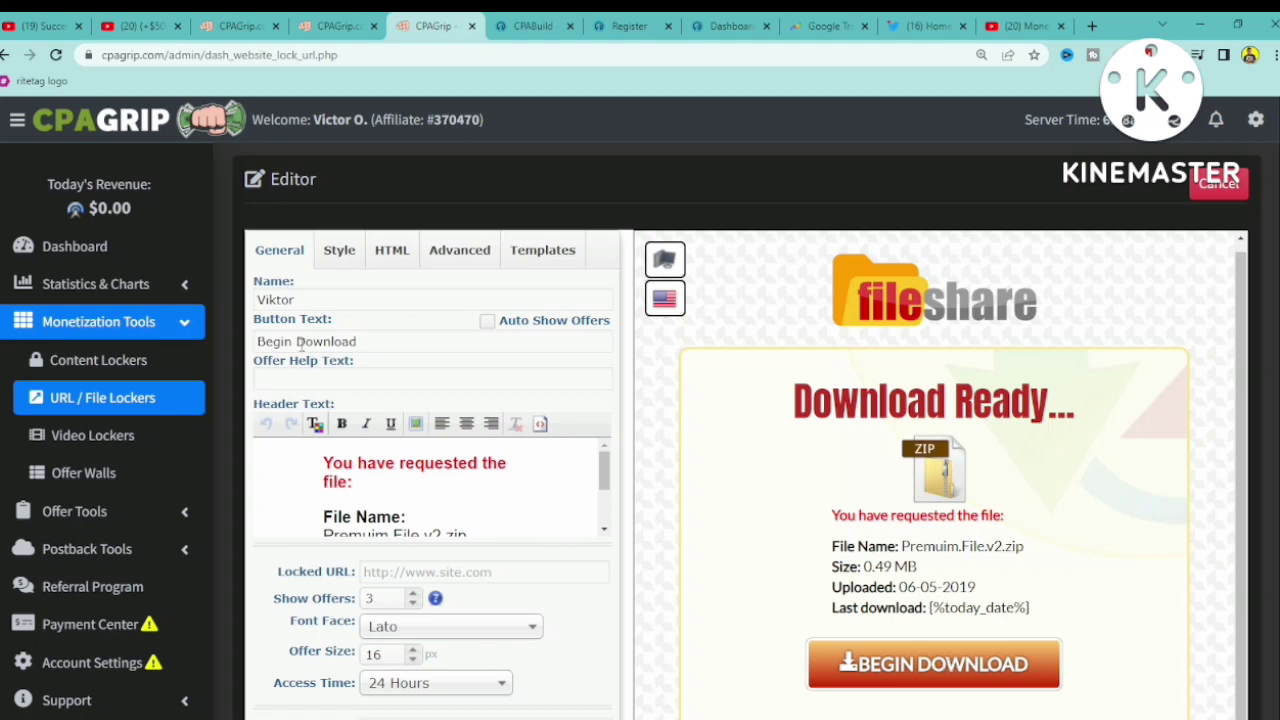
key("BackSpace")
key("BackSpace")
key("BackSpace")
key("BackSpace")
key("BackSpace")
key("BackSpace")
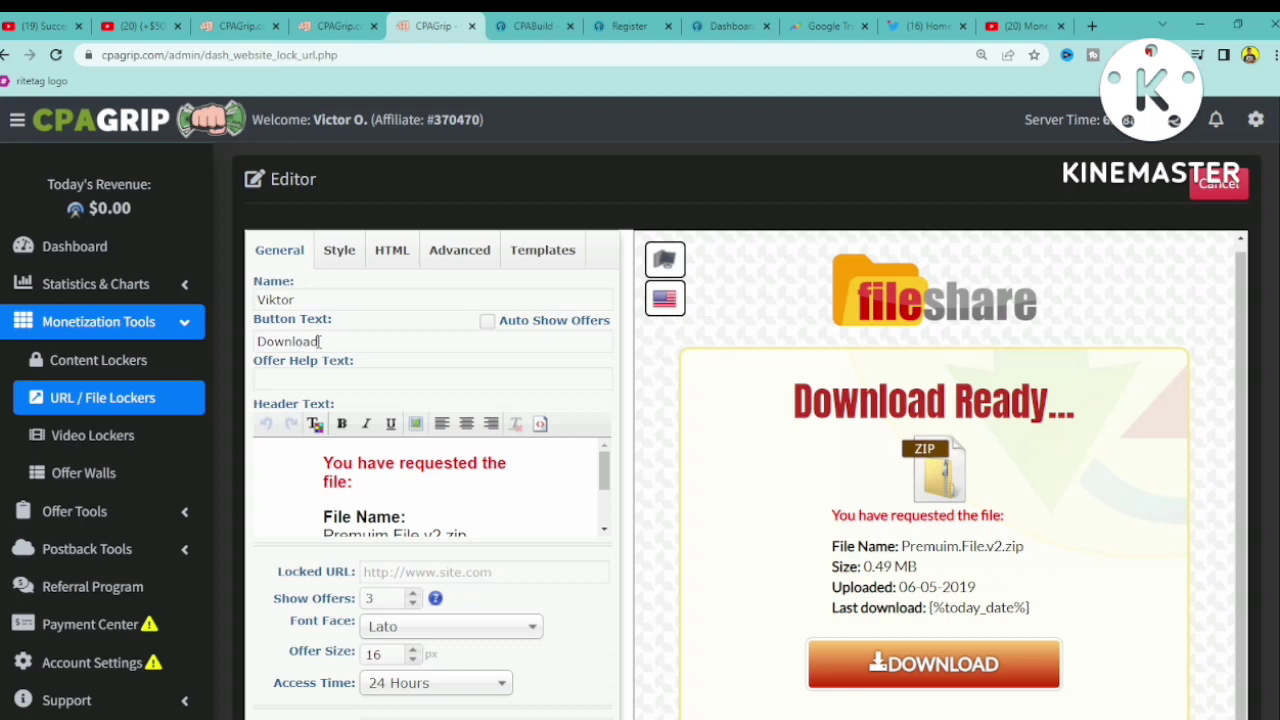
type("Now")
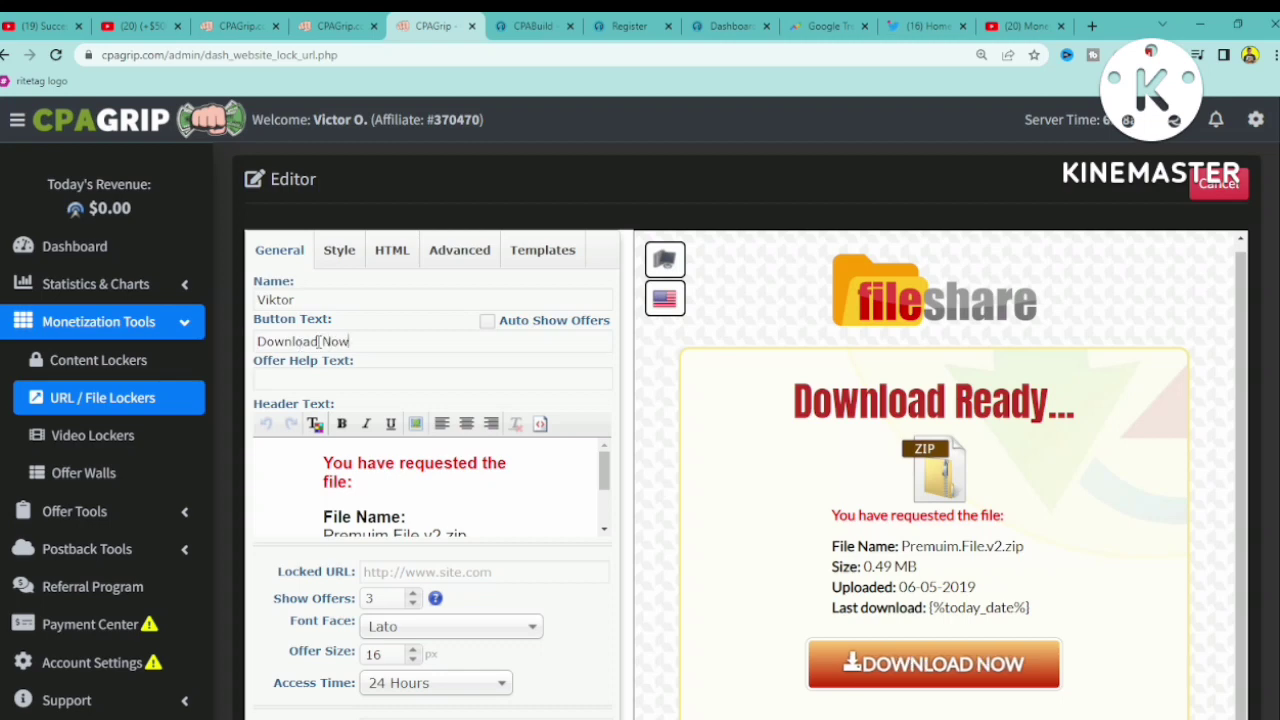
type("!")
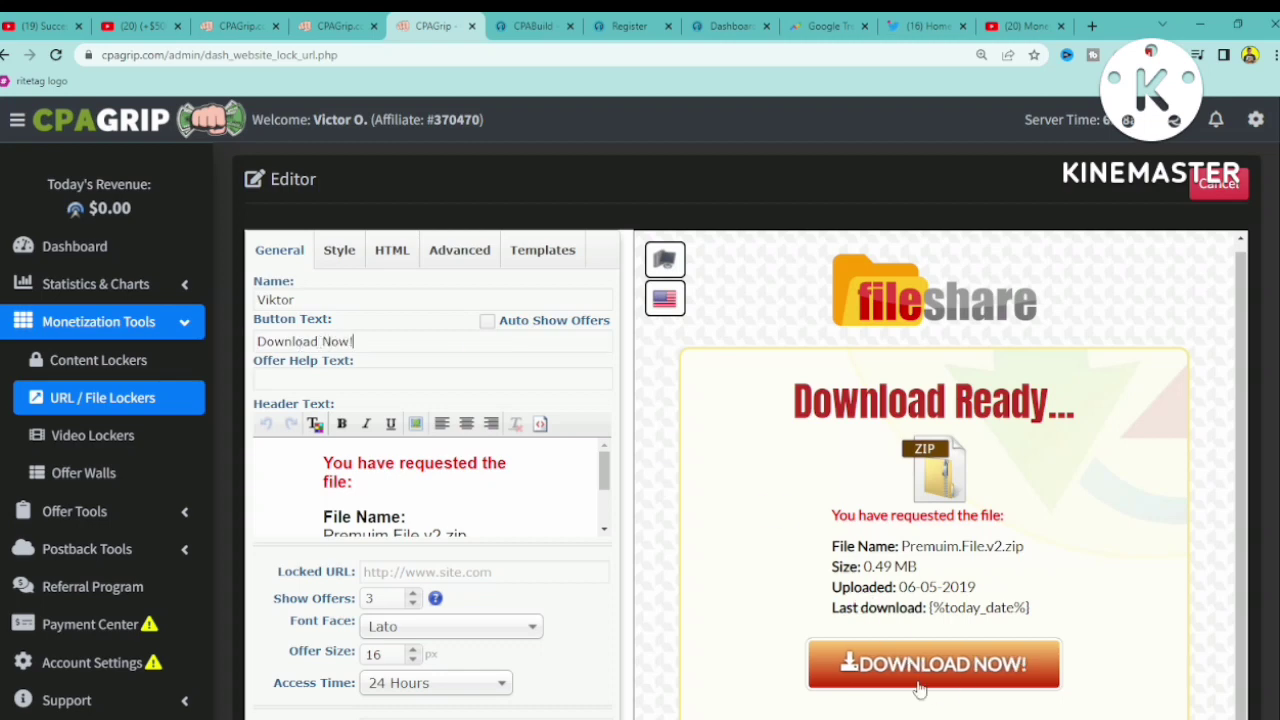
left_click(357, 382)
type("vvv")
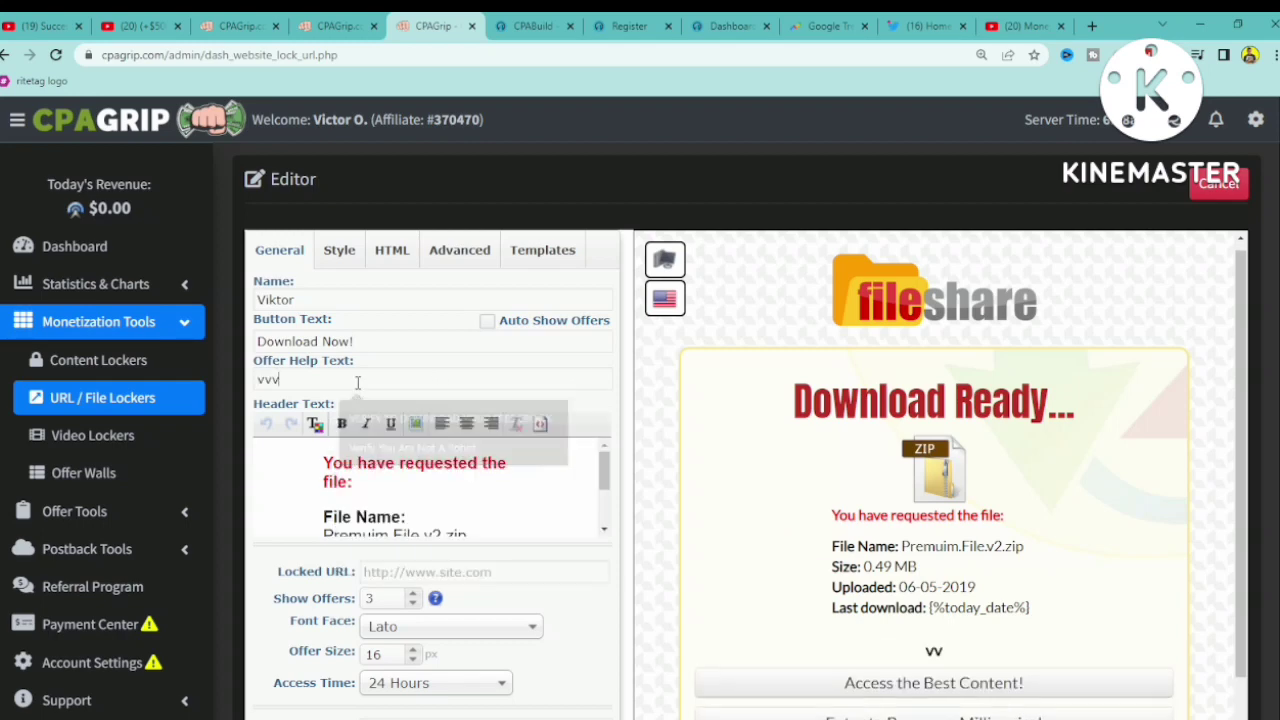
type("vvvvvvvvvvv")
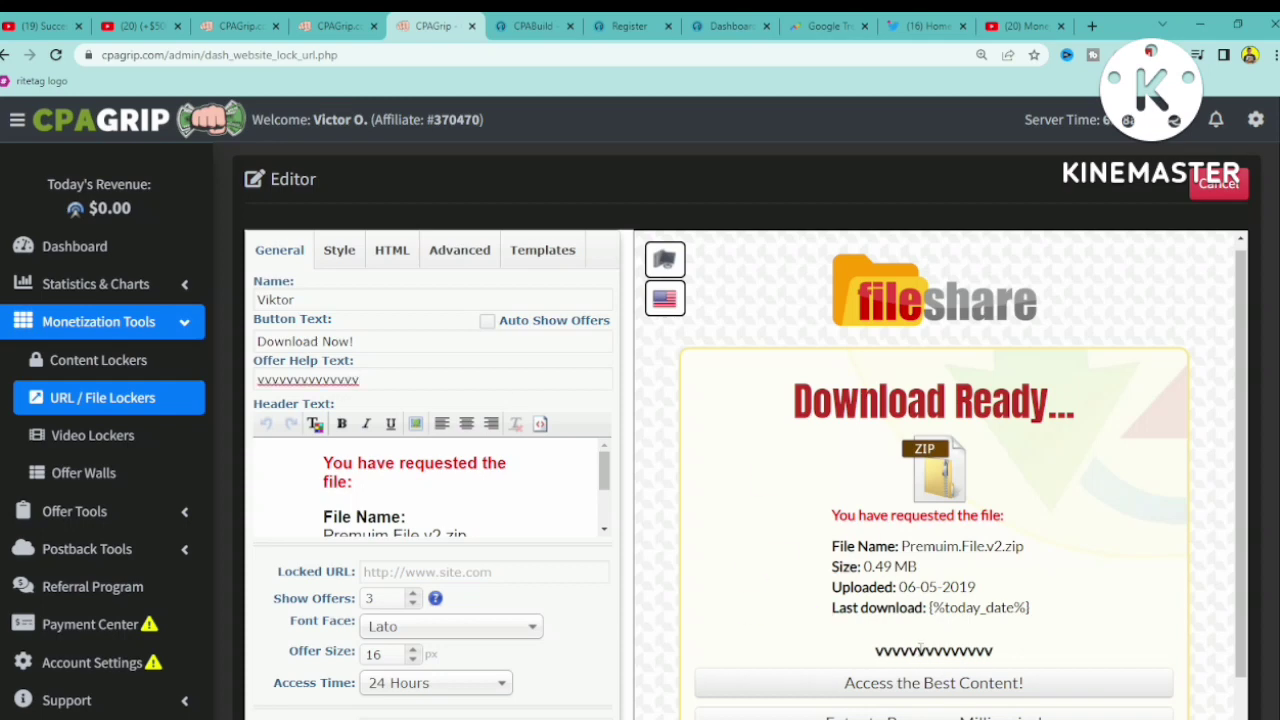
key("BackSpace")
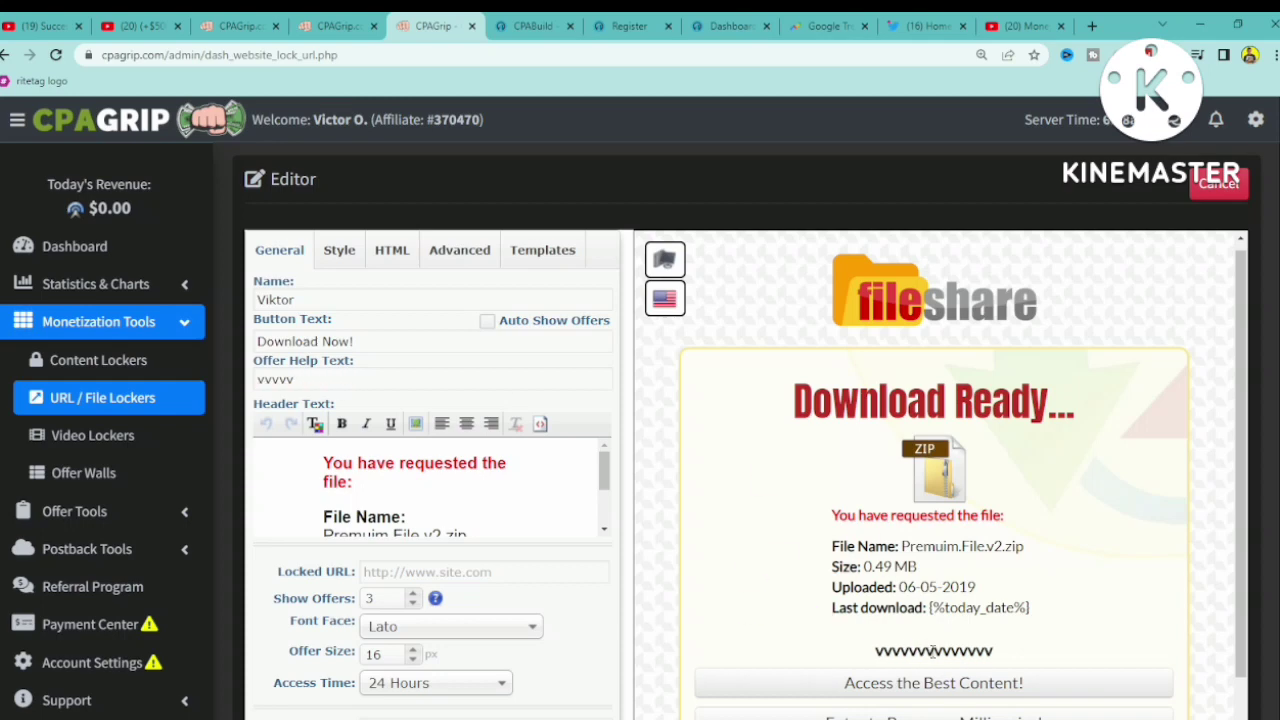
key("BackSpace")
key("BackSpace")
key("BackSpace")
key("BackSpace")
key("BackSpace")
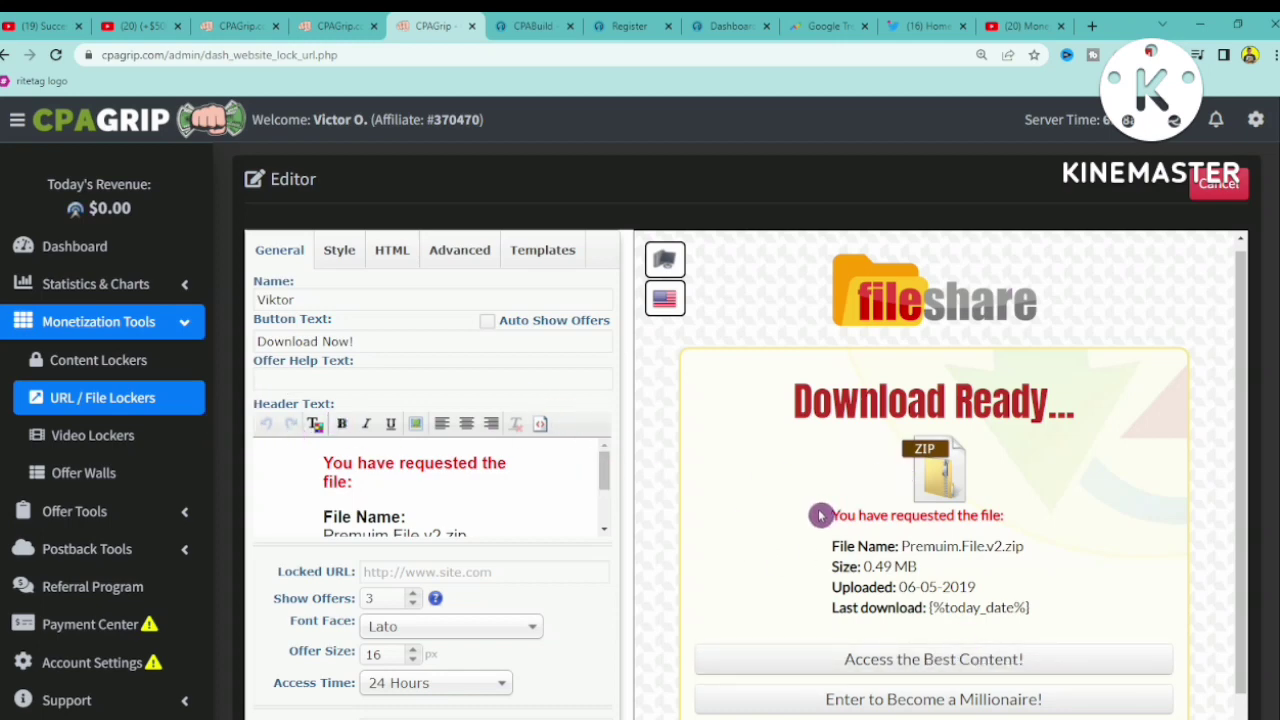
In the header text, set the file size to 2.6 MB and the upload year to 2022
left_click_drag(822, 516, 1035, 615)
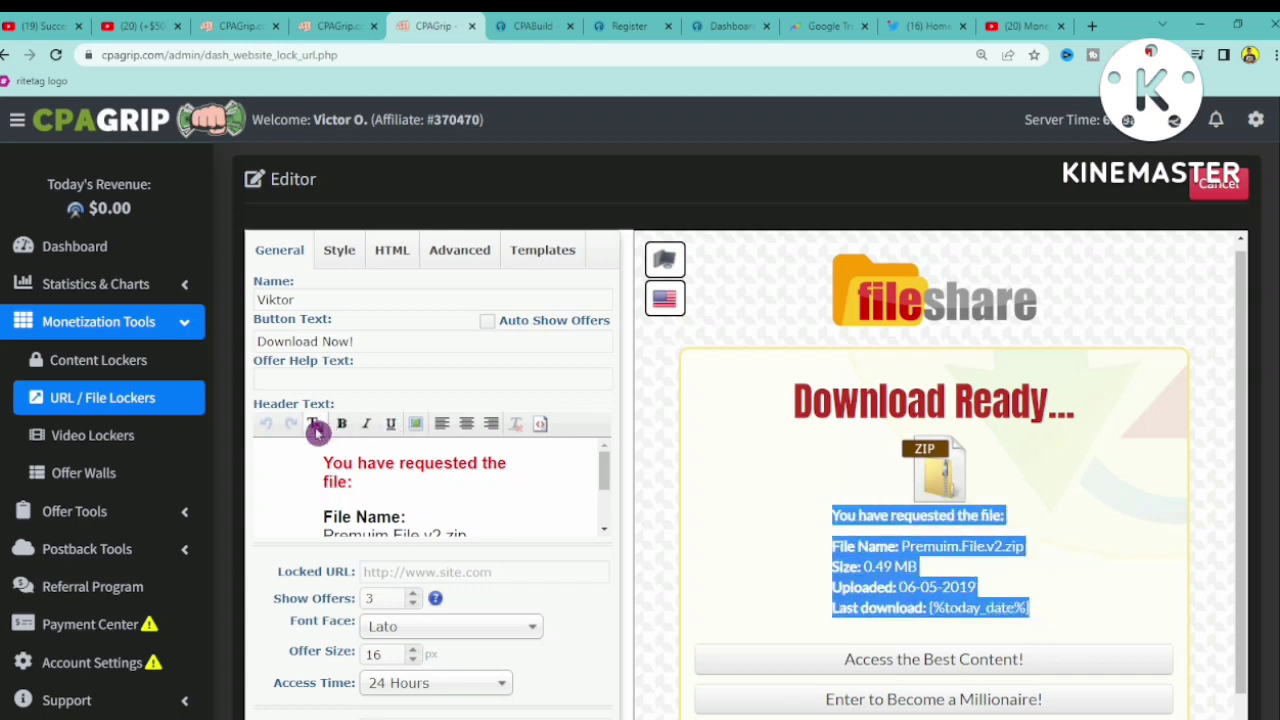
left_click(808, 509)
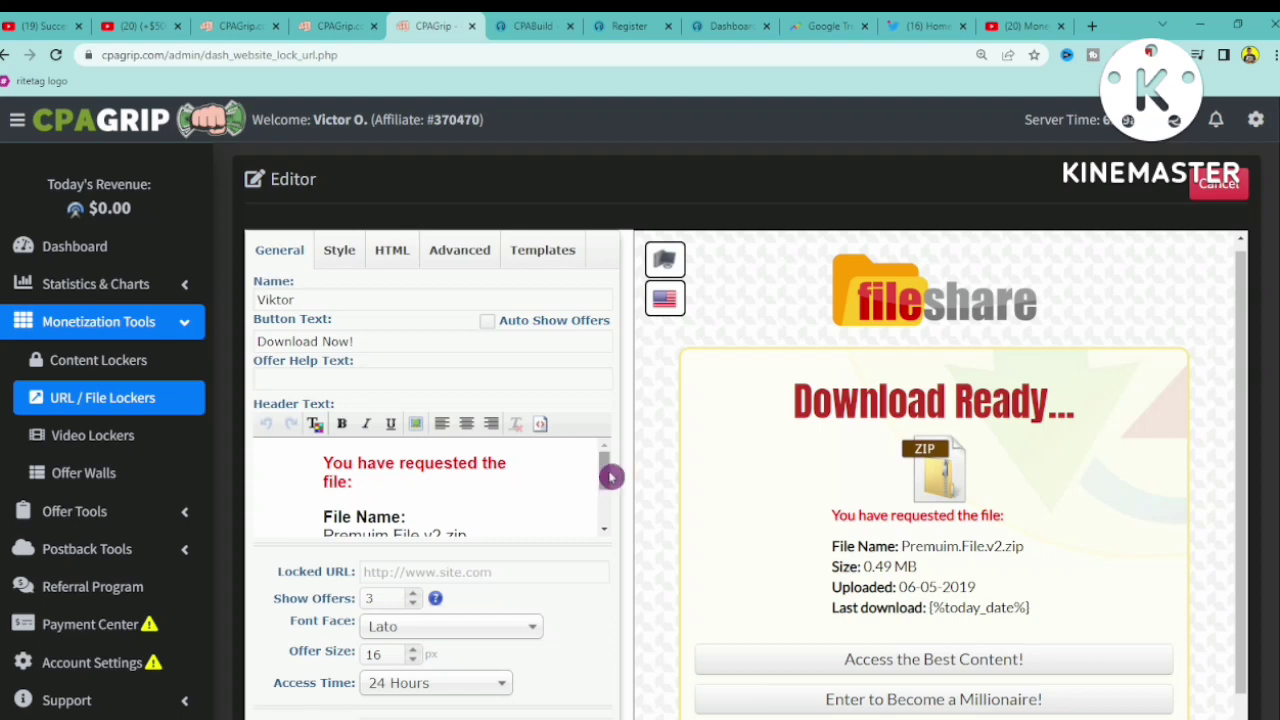
left_click_drag(605, 474, 611, 500)
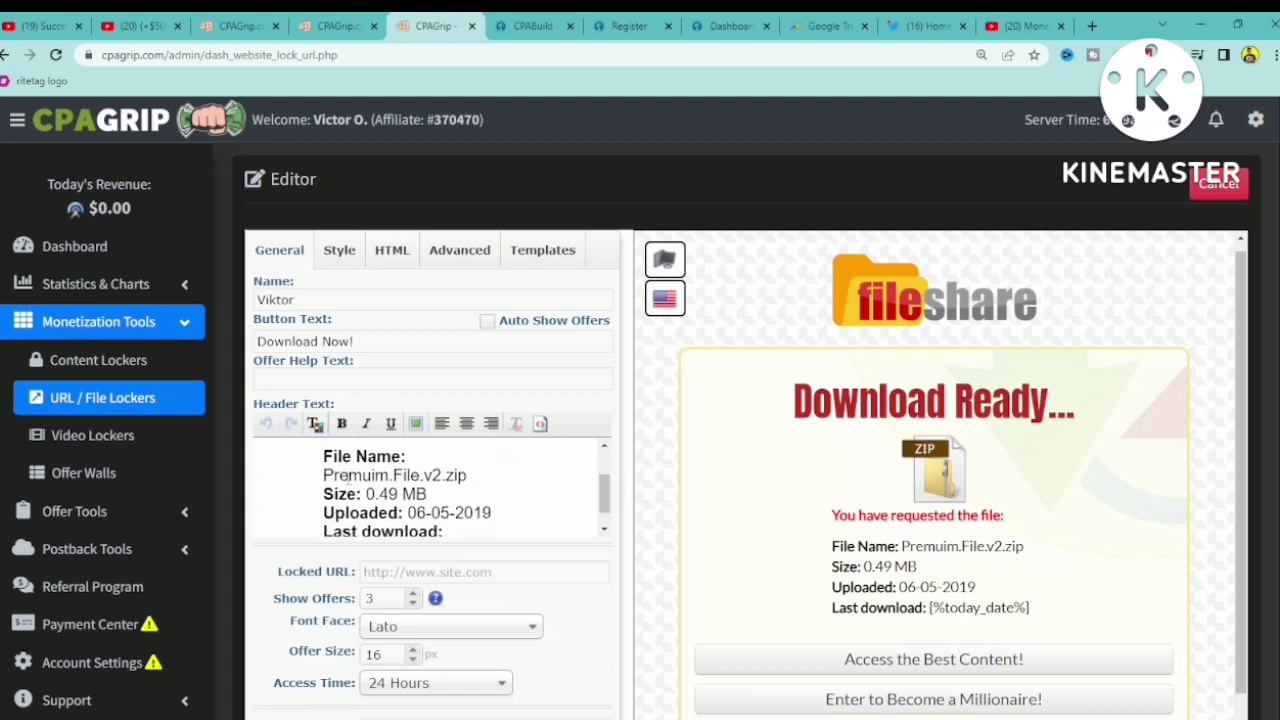
mouse_move(427, 494)
left_mouse_down()
mouse_move(401, 494)
mouse_move(416, 494)
left_mouse_up()
type("2.6")
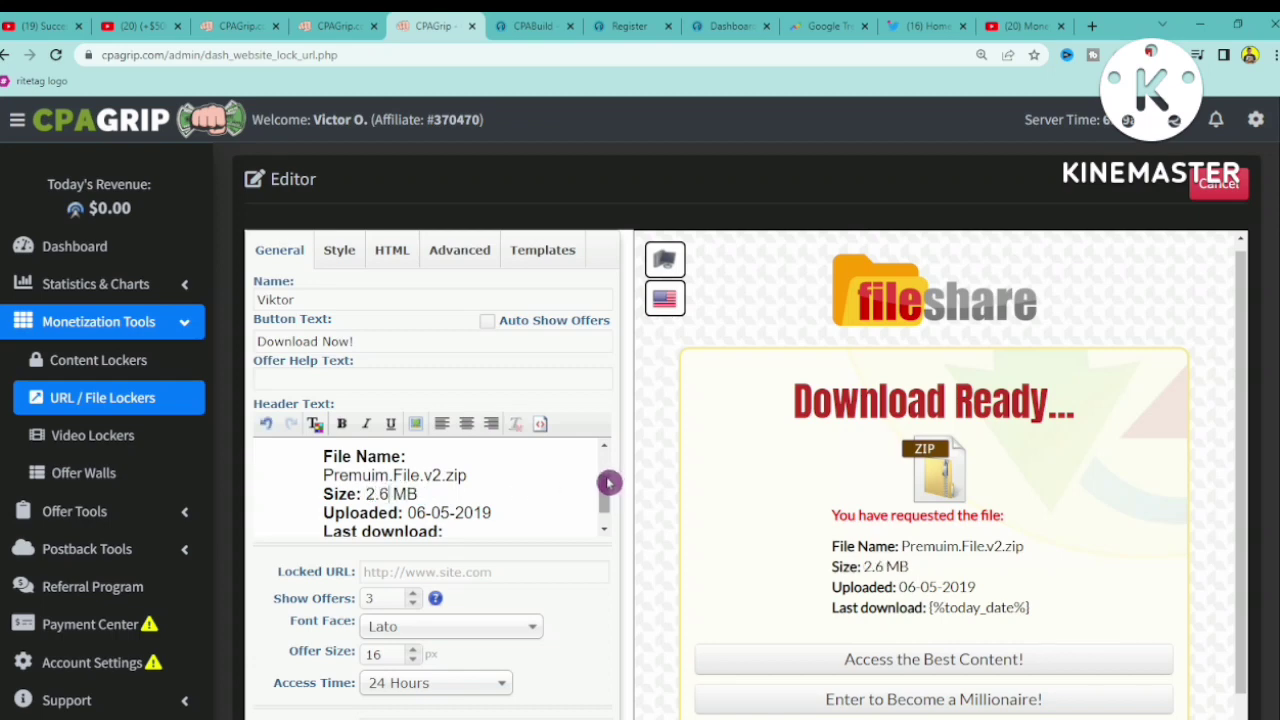
left_click_drag(606, 484, 606, 490)
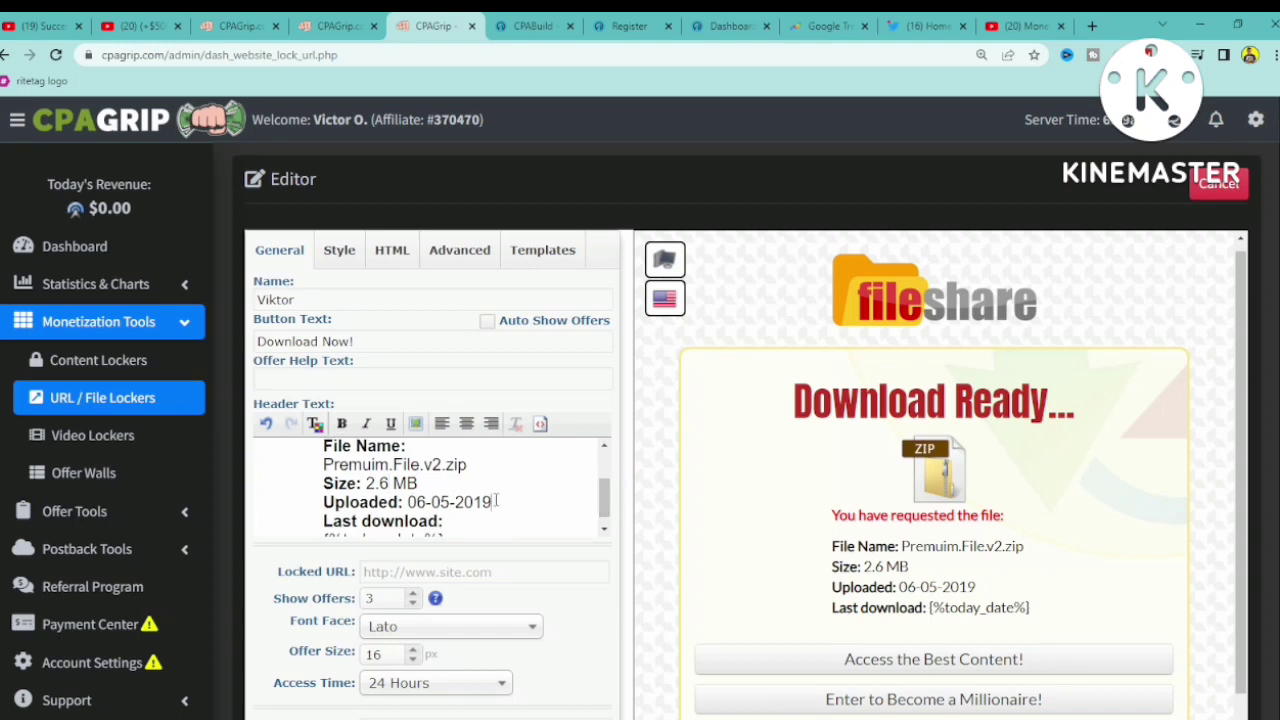
type("22")
left_click_drag(606, 500, 606, 508)
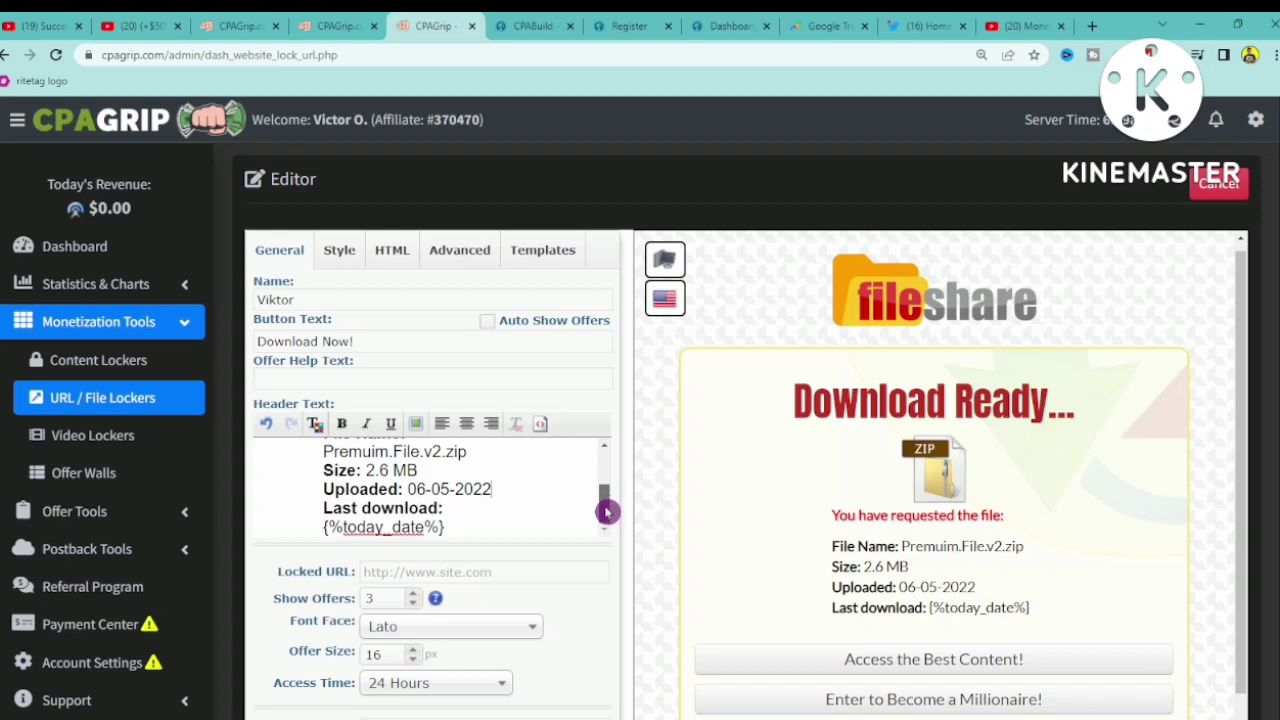
Replace the Last download {%today_date%} tag with the date 06-09-2022
left_click_drag(446, 526, 322, 527)
key("BackSpace")
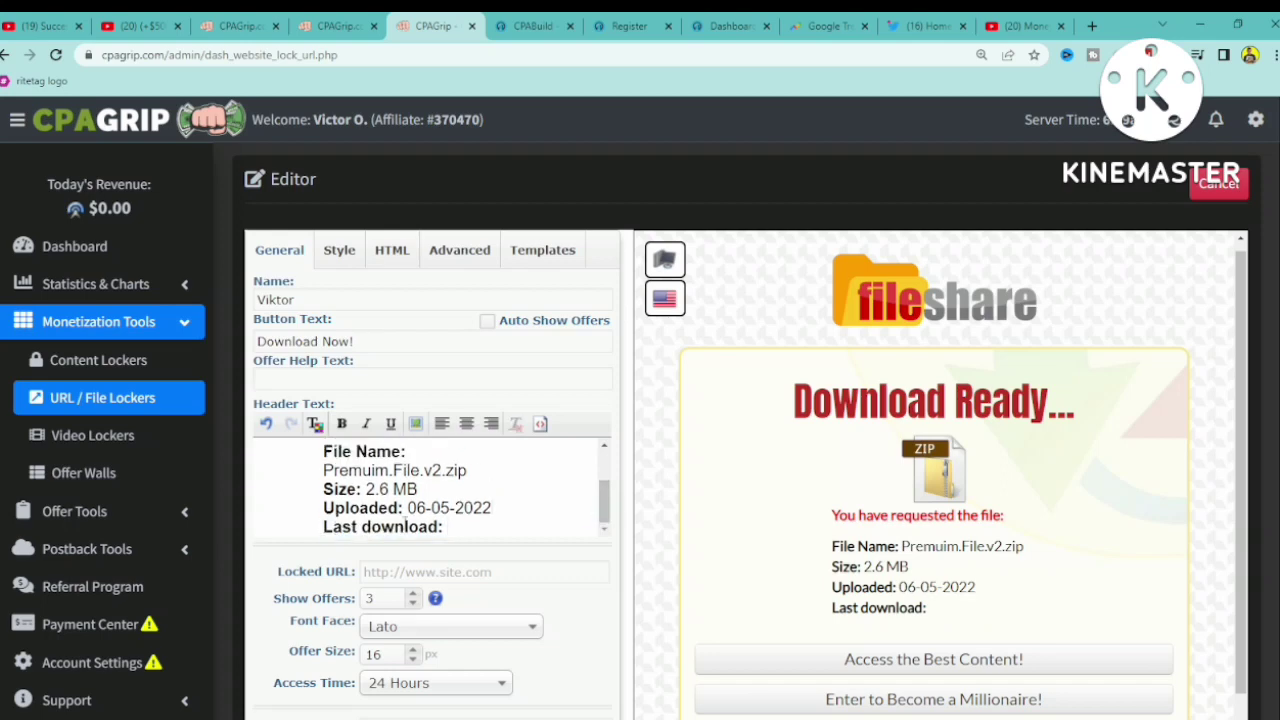
left_click_drag(407, 508, 488, 508)
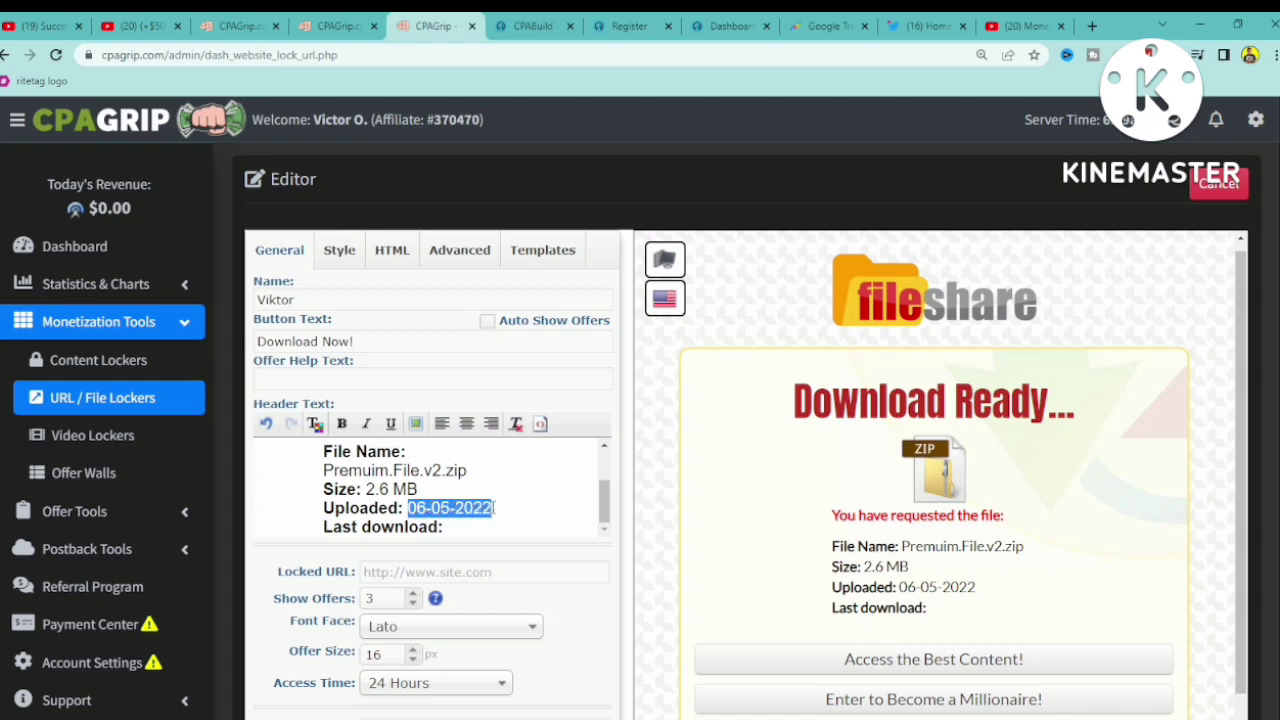
right_click(477, 506)
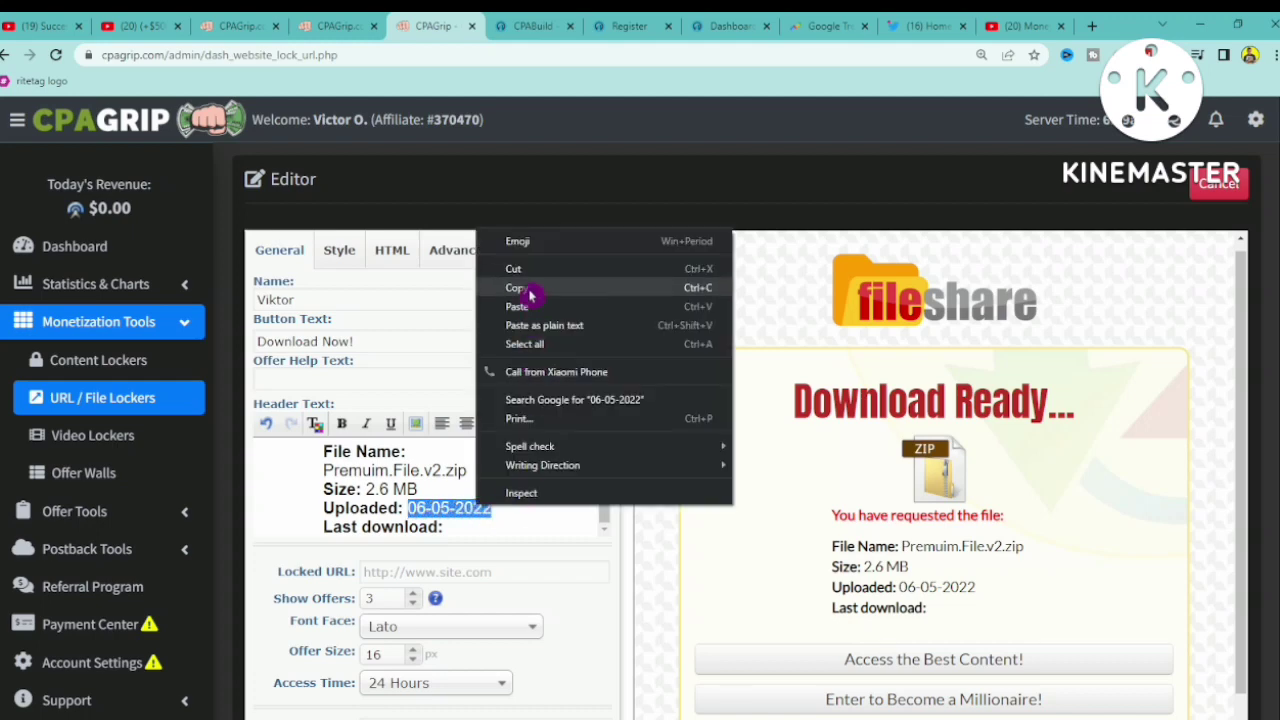
left_click(530, 289)
left_click(451, 527)
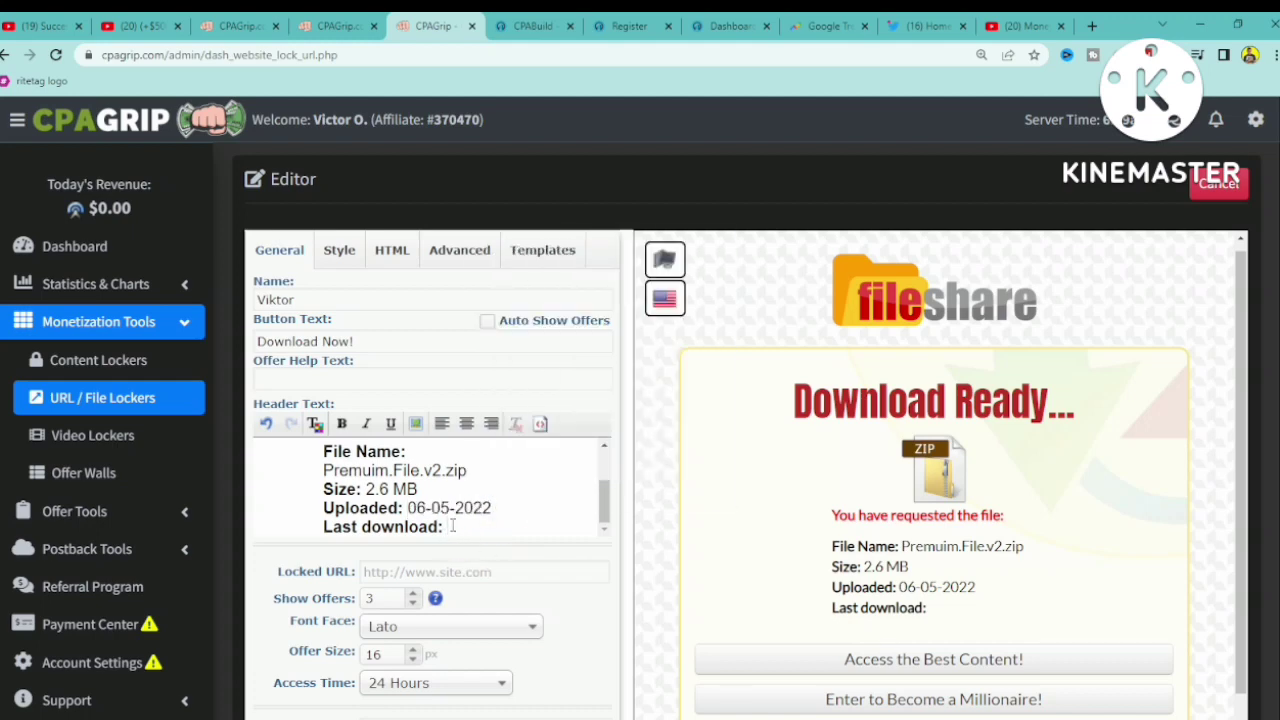
key("ctrl+v")
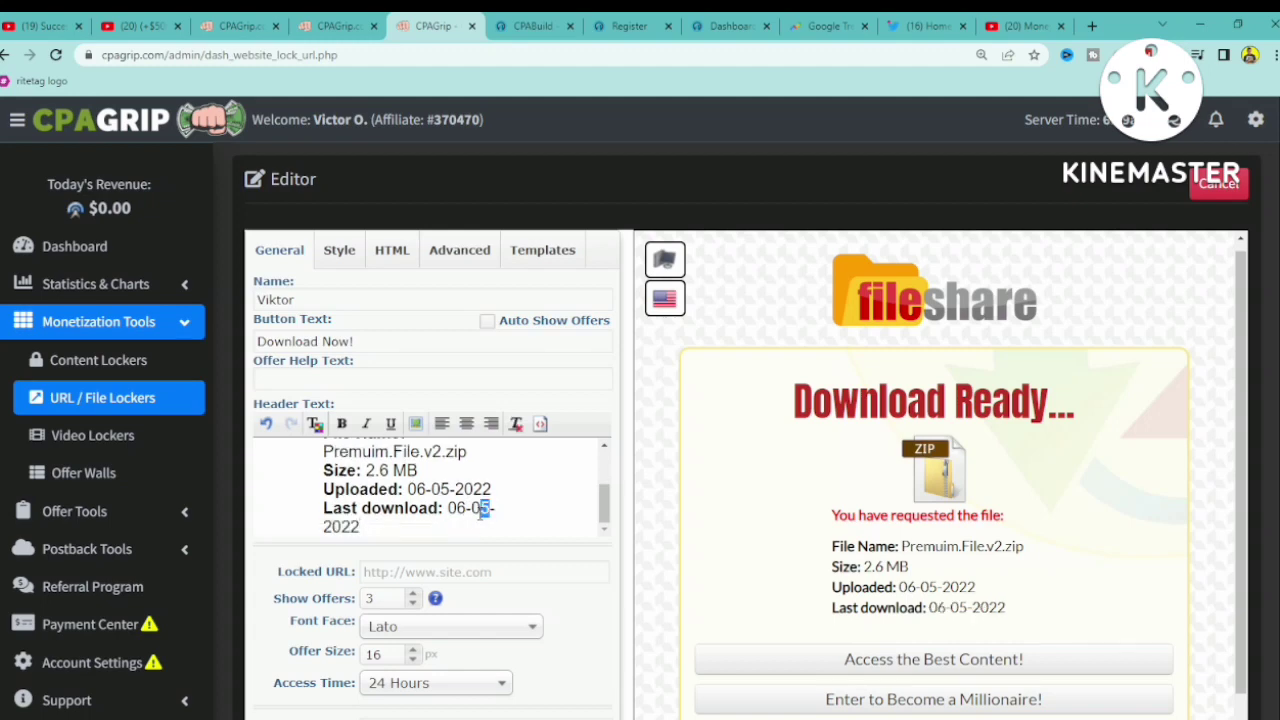
type("9")
left_click(606, 501)
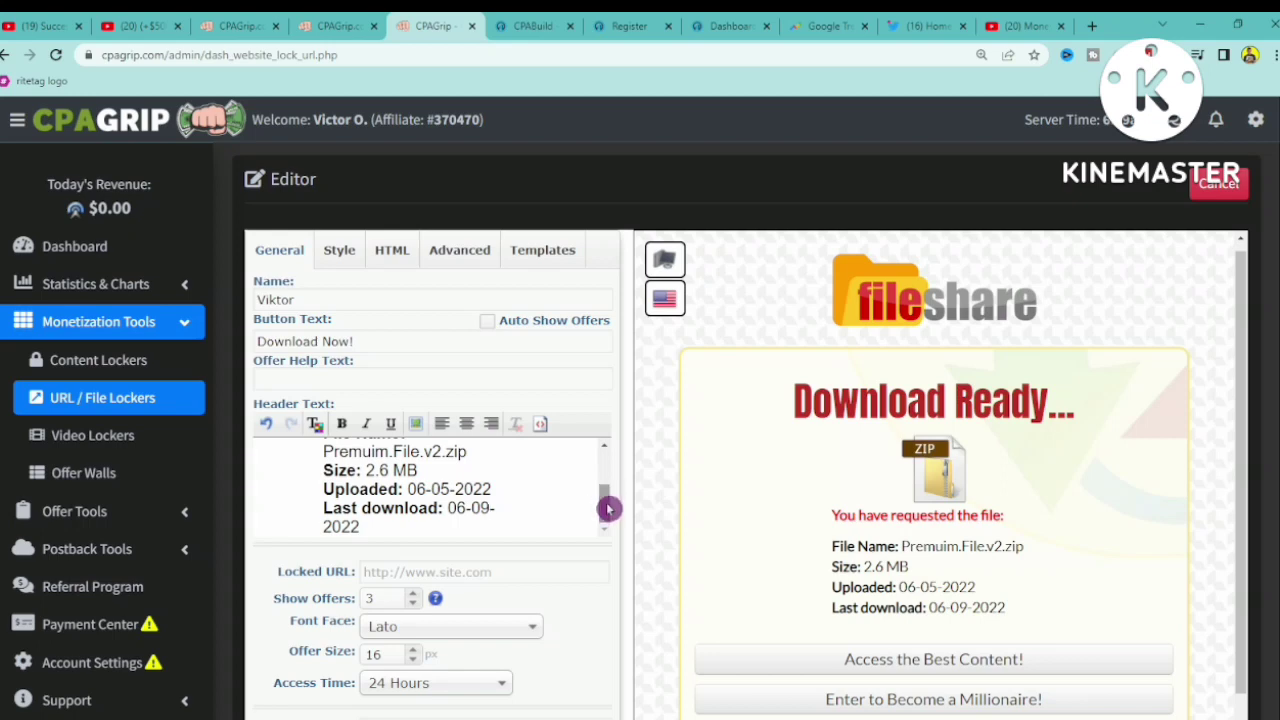
left_click(456, 571)
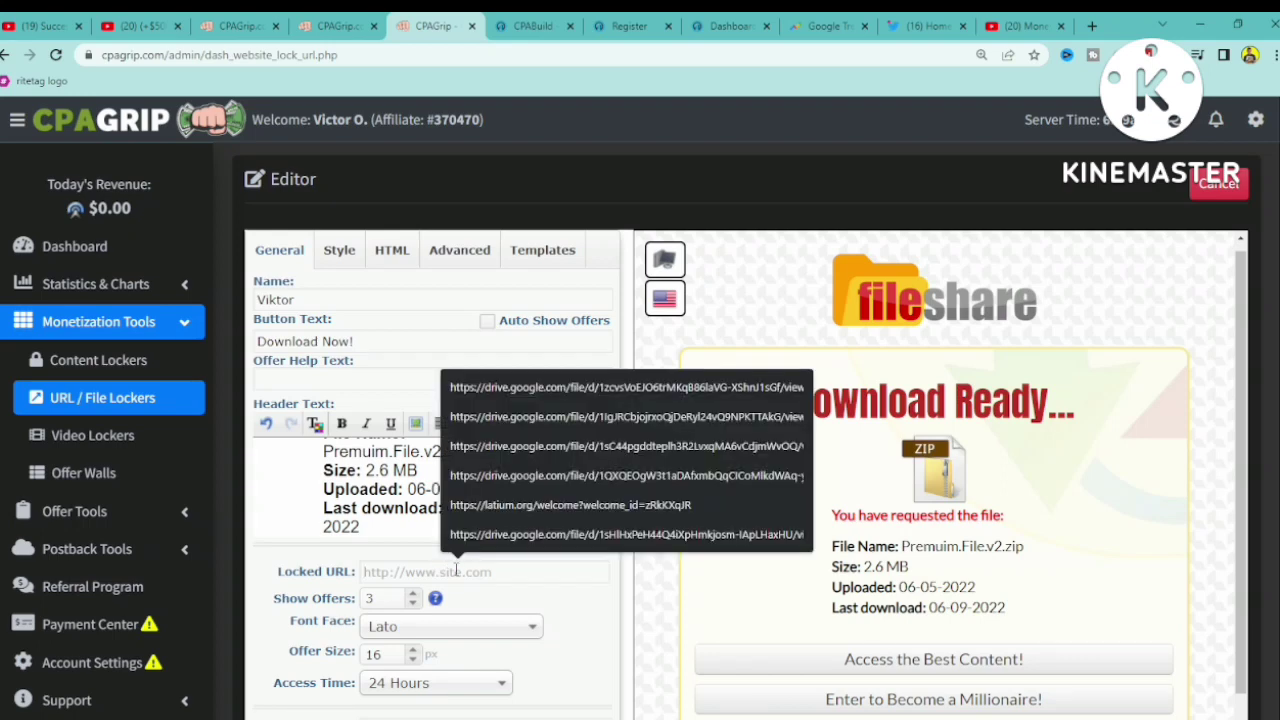
Set the Locked URL to the latium.org welcome link from the autofill suggestions
left_click(359, 578)
left_click(548, 505)
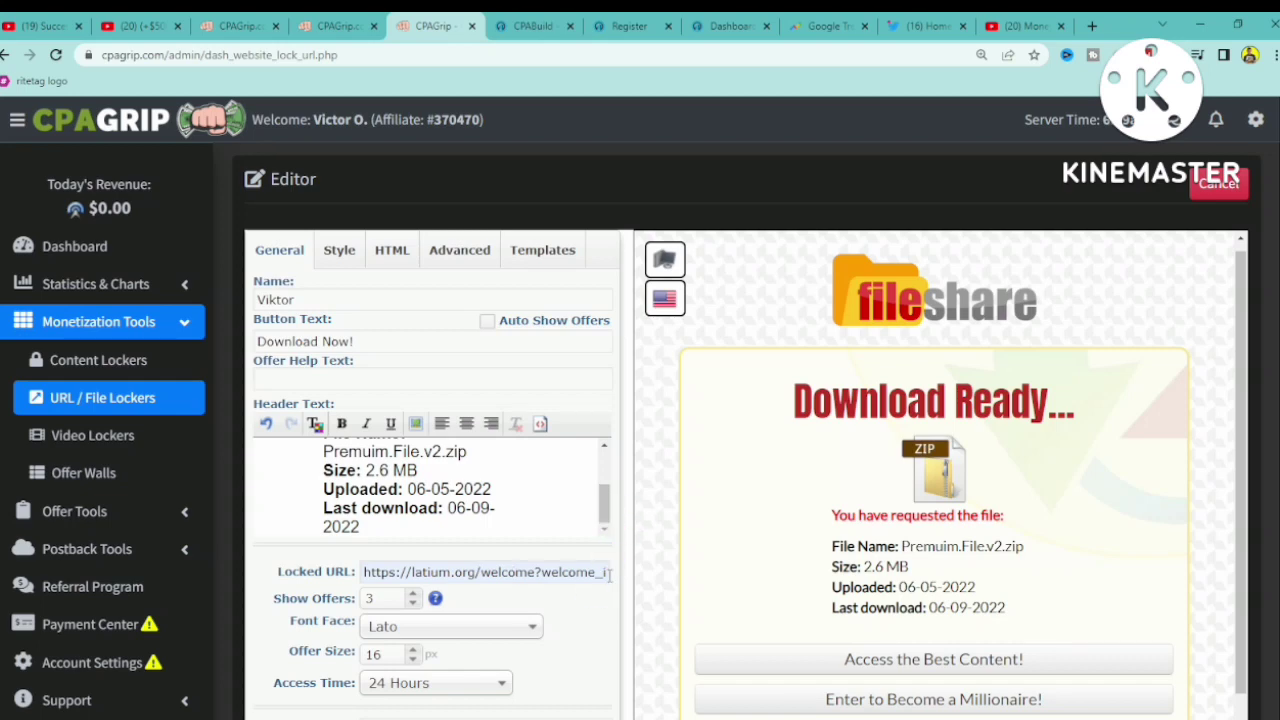
scroll(977, 480, "down", 1)
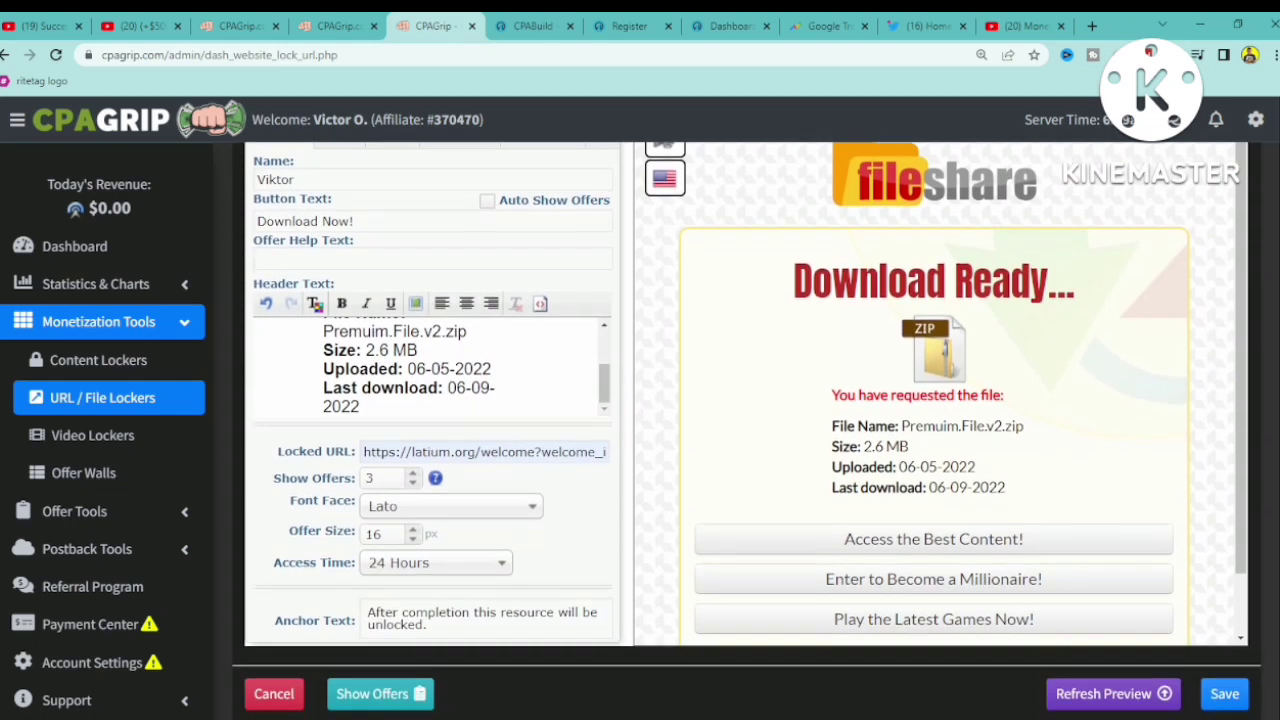
Set the number of offers shown to 5
left_click(414, 484)
left_click(414, 484)
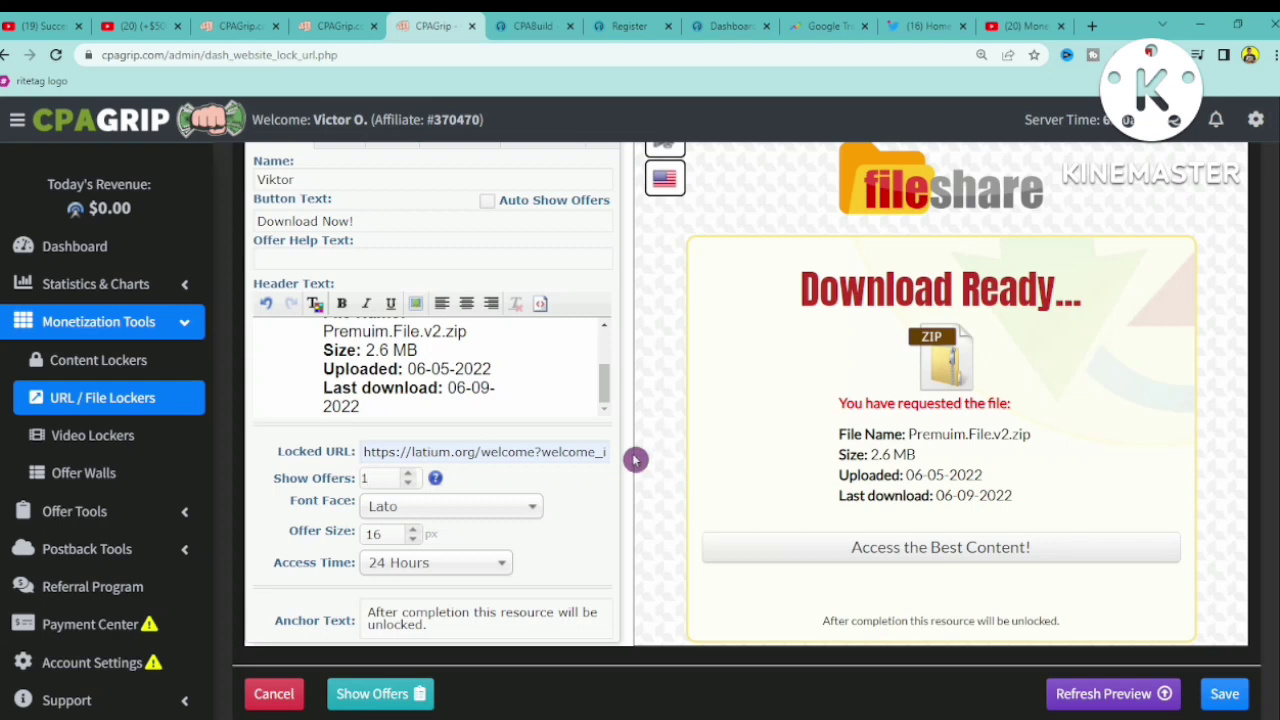
left_click(409, 476)
left_click(409, 476)
left_click(409, 476)
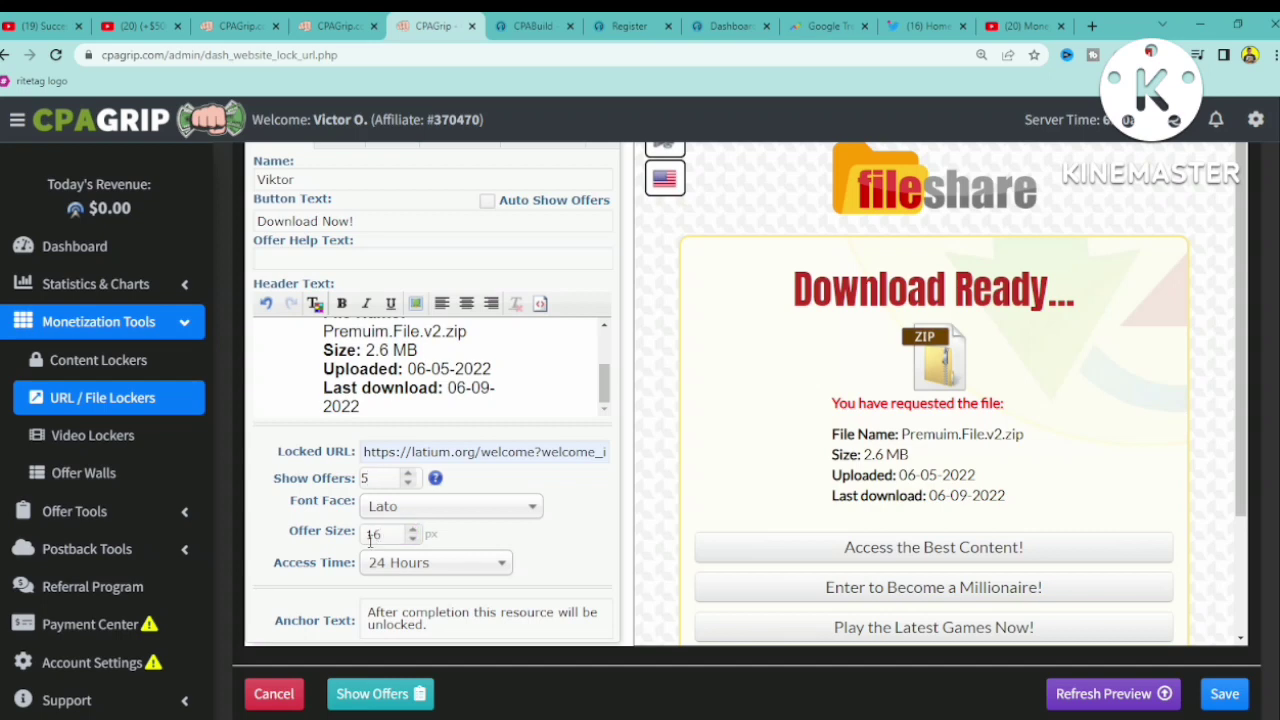
Set access time to 12 Hours and change 'resource' to 'Ebook' in the anchor text
left_click(432, 565)
scroll(403, 524, "down", 1)
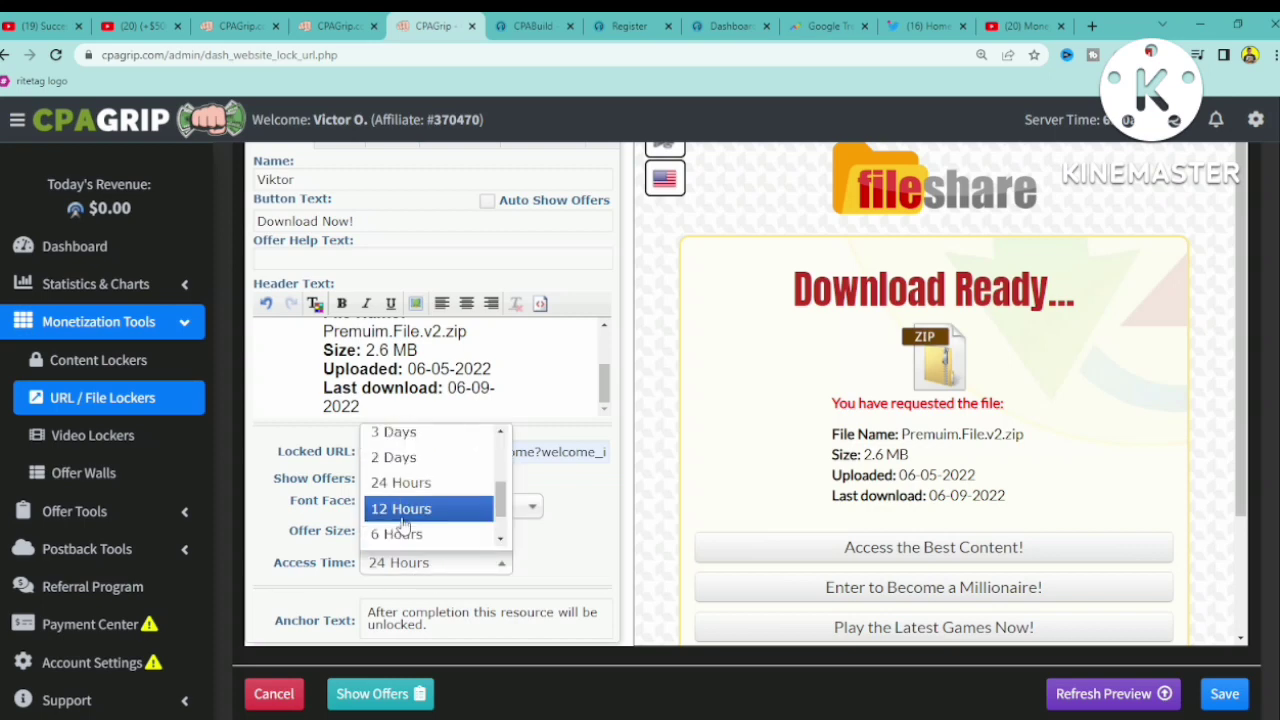
left_click(415, 512)
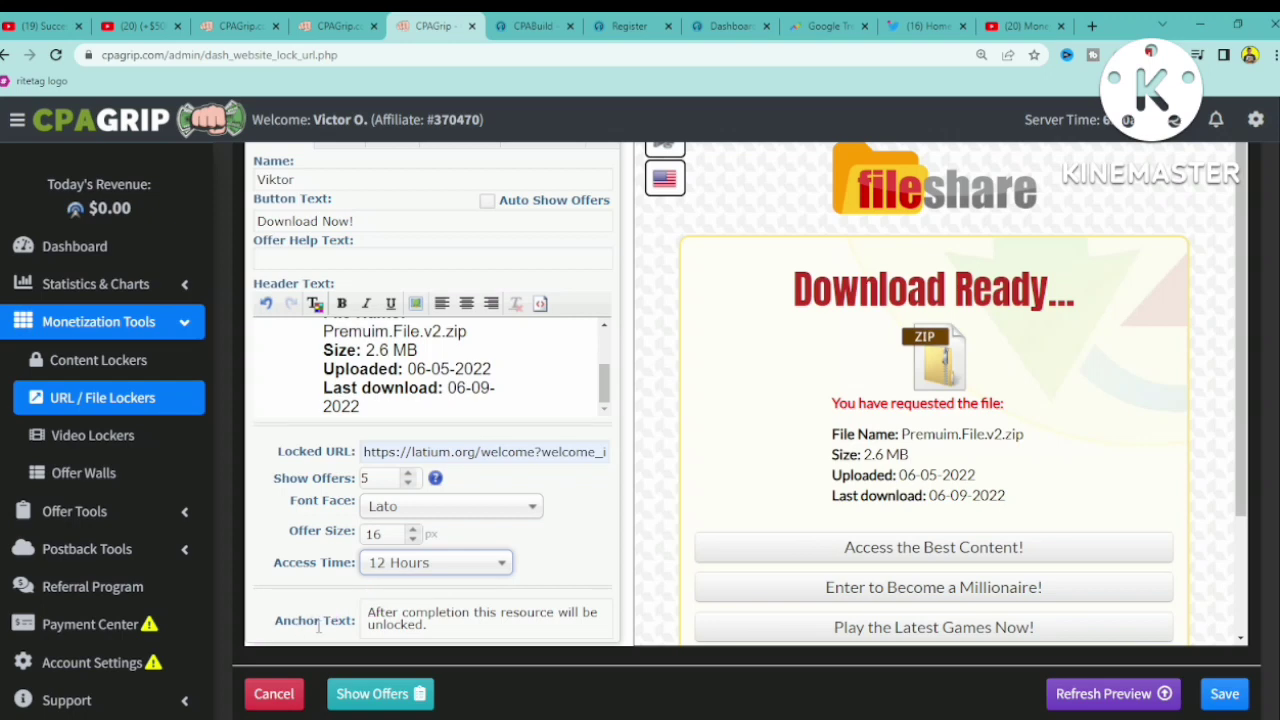
left_click_drag(1244, 430, 1258, 590)
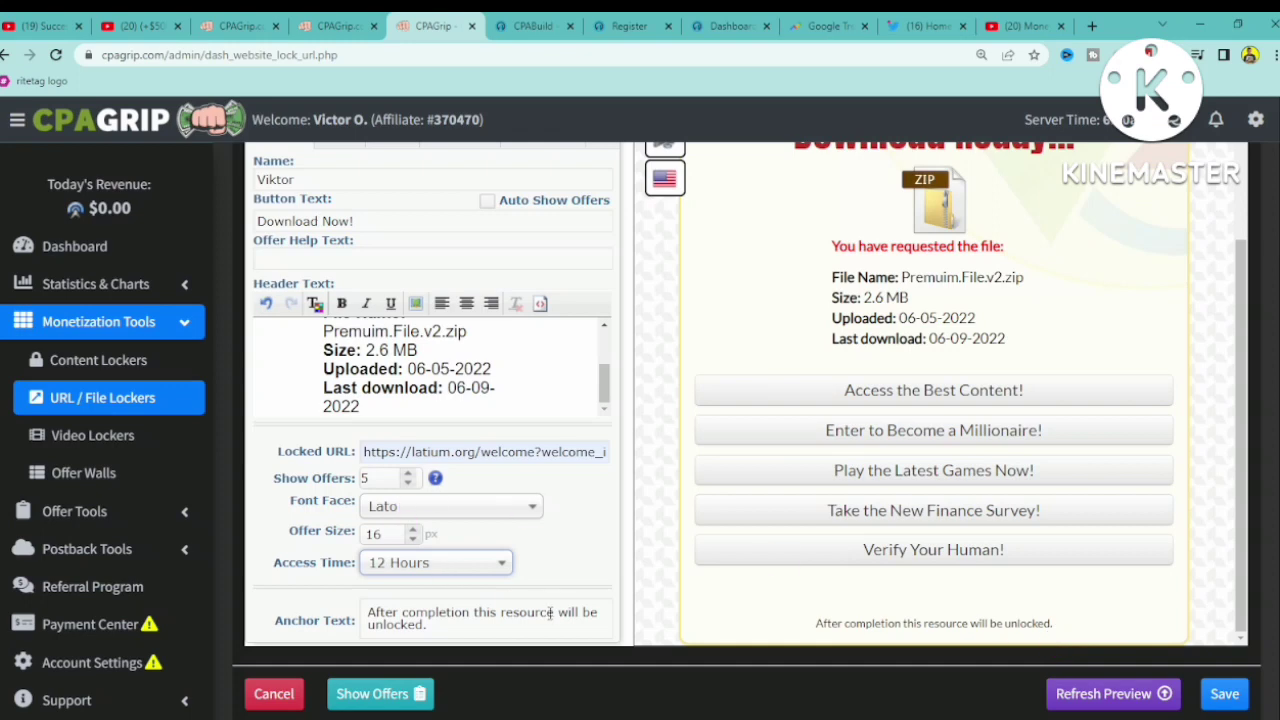
left_click_drag(553, 612, 516, 612)
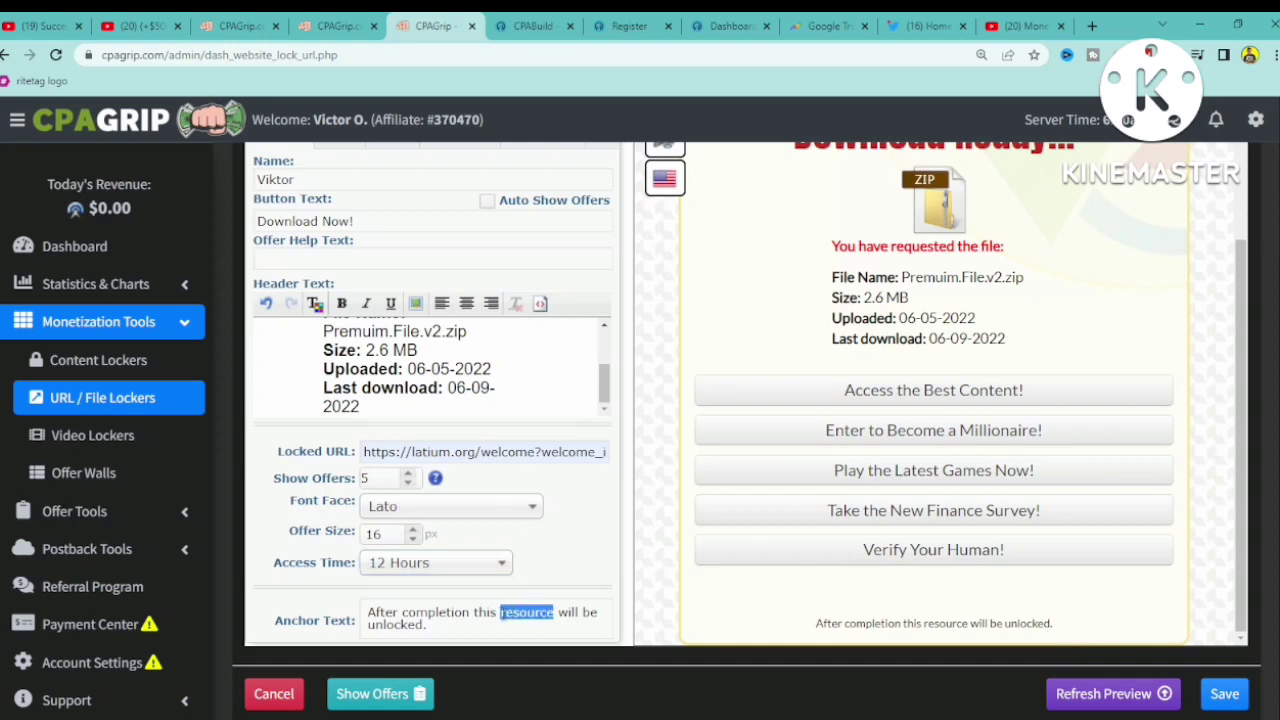
type("Ebook")
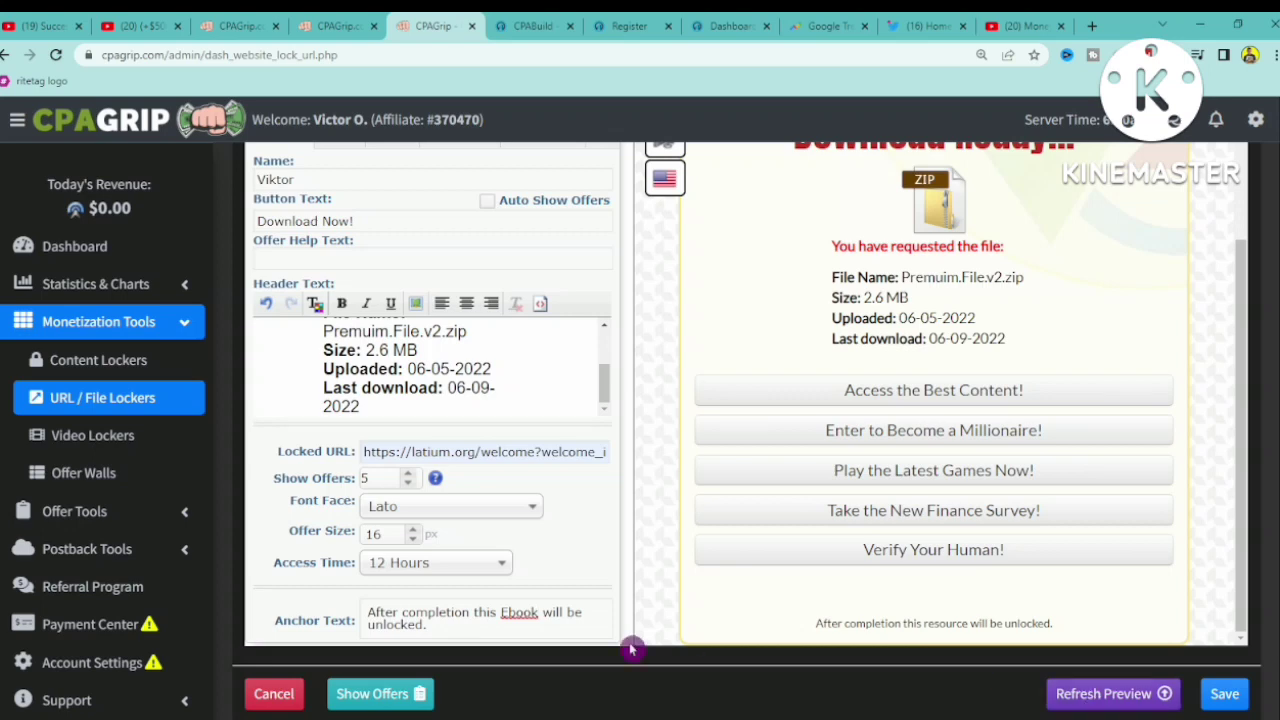
Hide the two Millionaire offers and the finance survey offer in Manage Offers
left_click(420, 694)
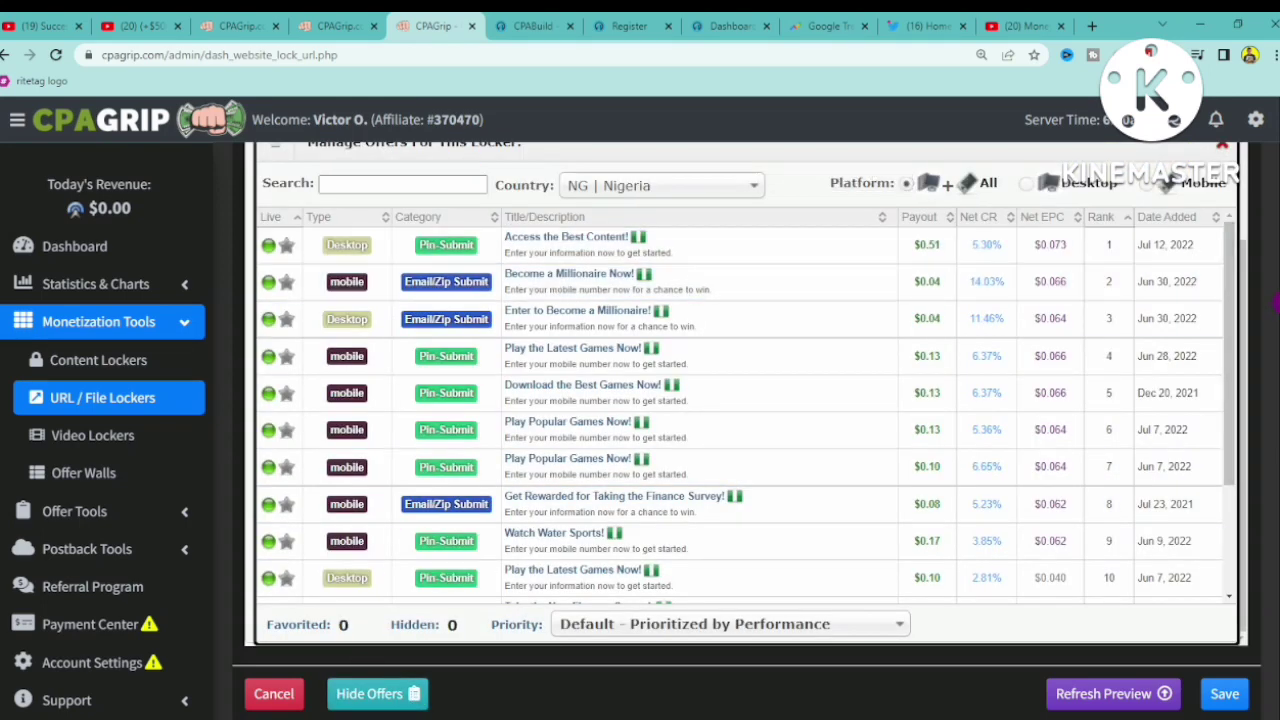
scroll(1236, 297, "up", 1)
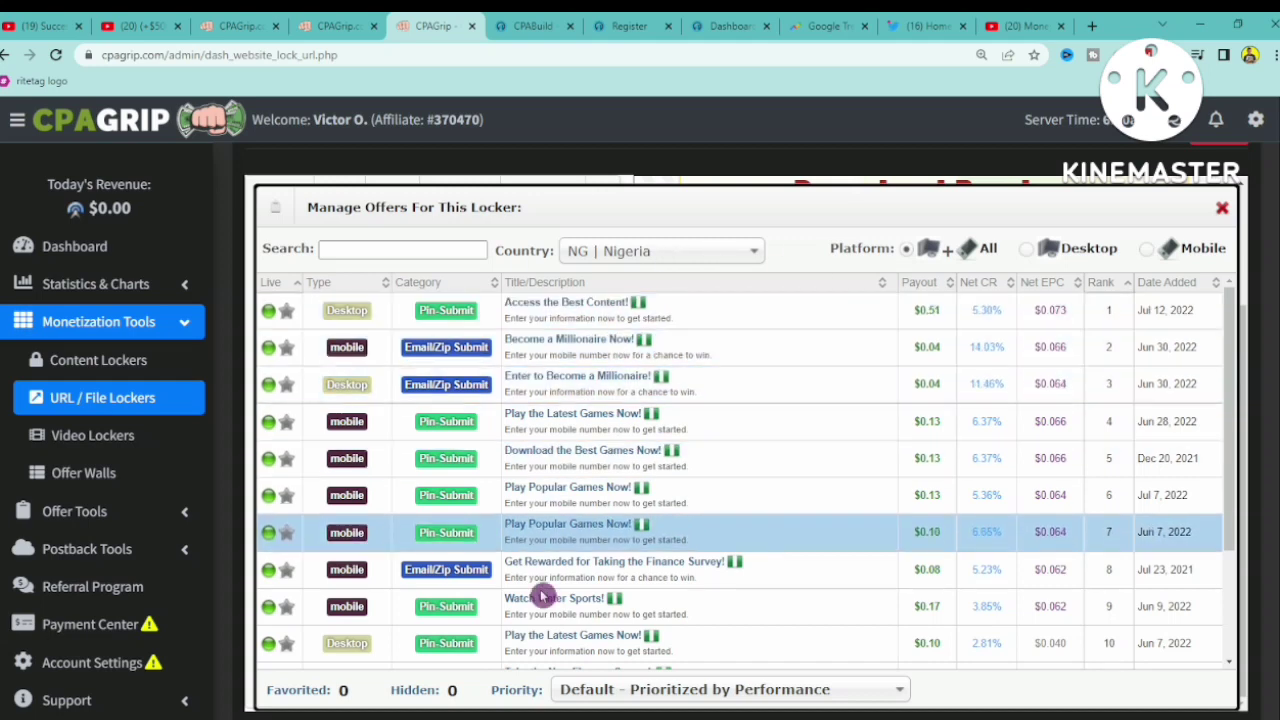
left_click(269, 347)
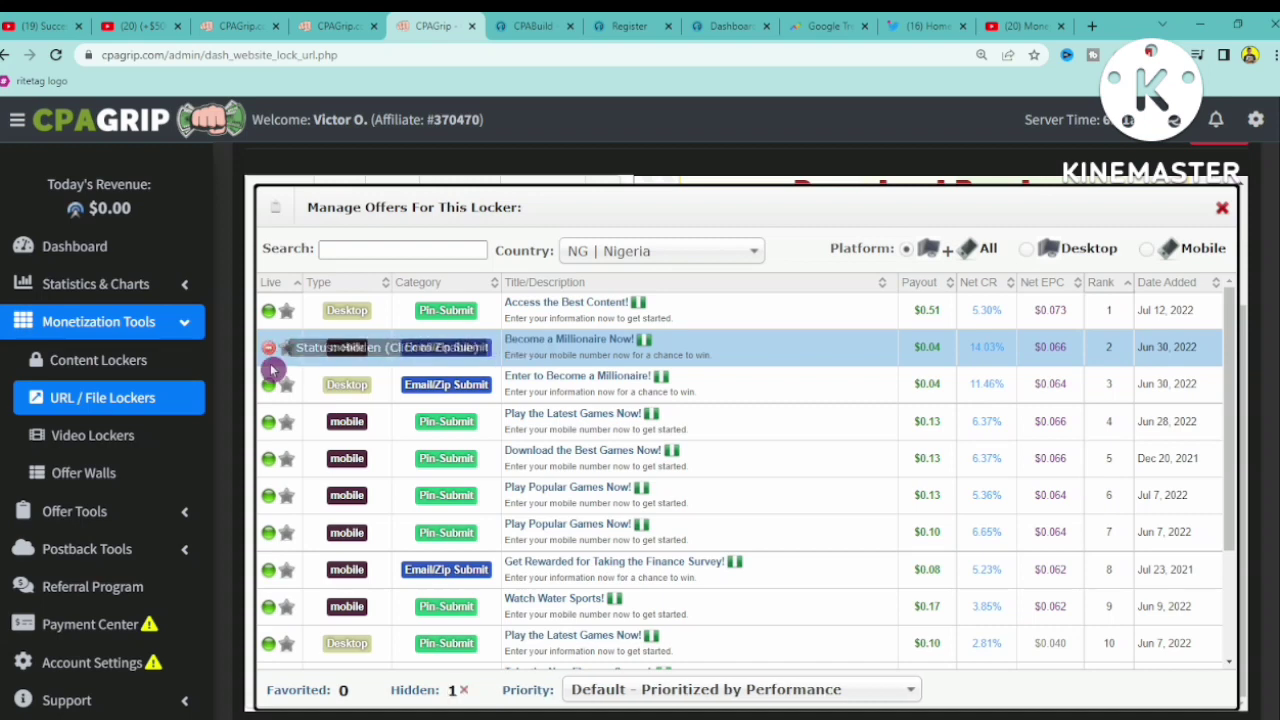
left_click(269, 386)
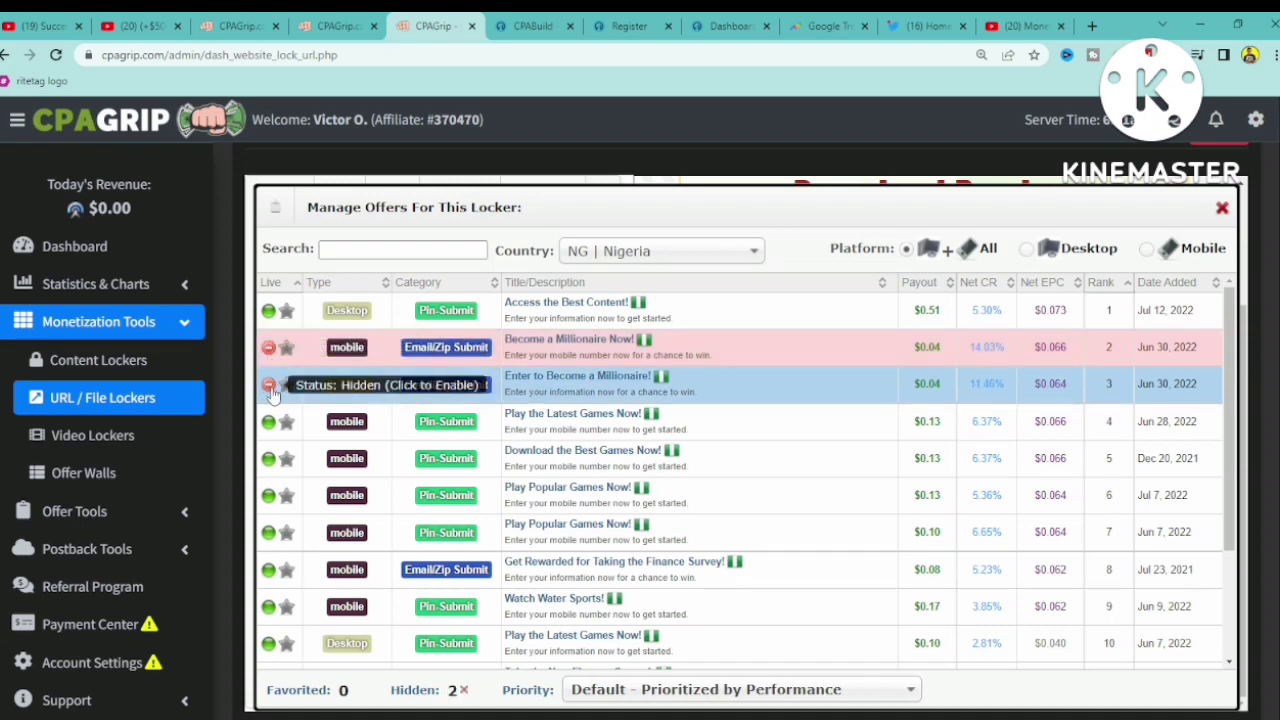
left_click(268, 570)
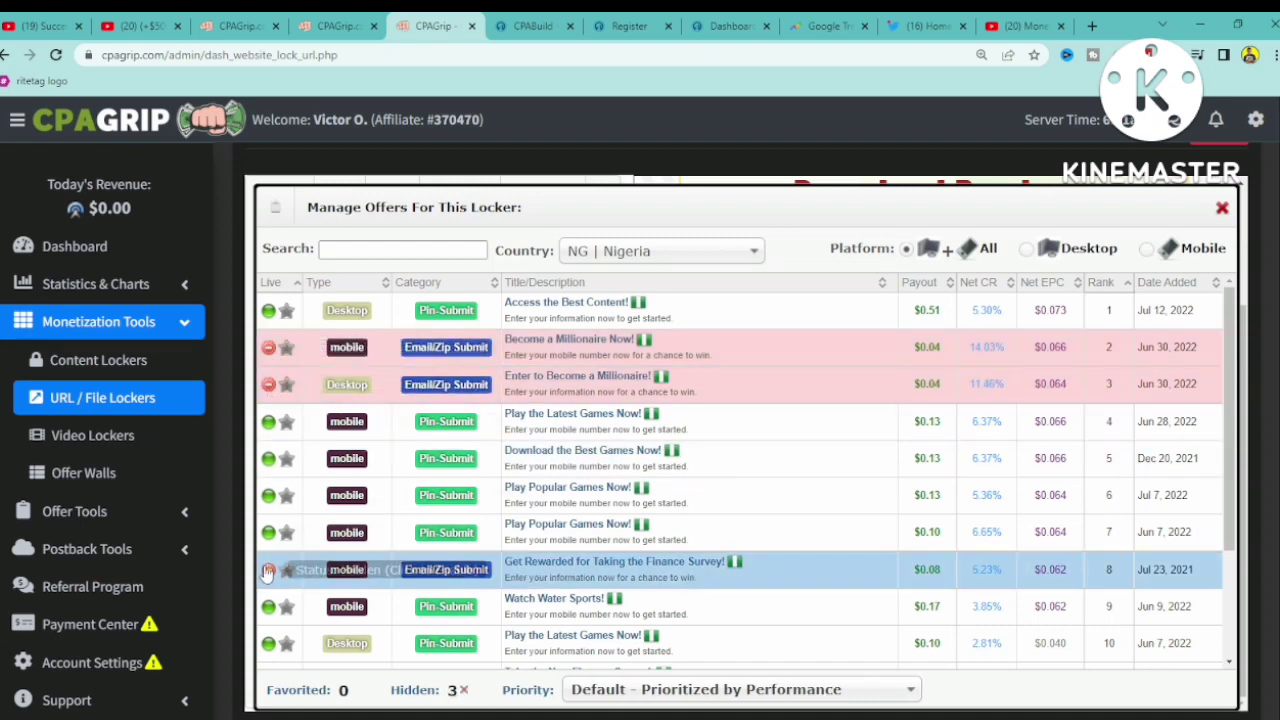
Switch the offers country filter to US | United States
left_click(600, 256)
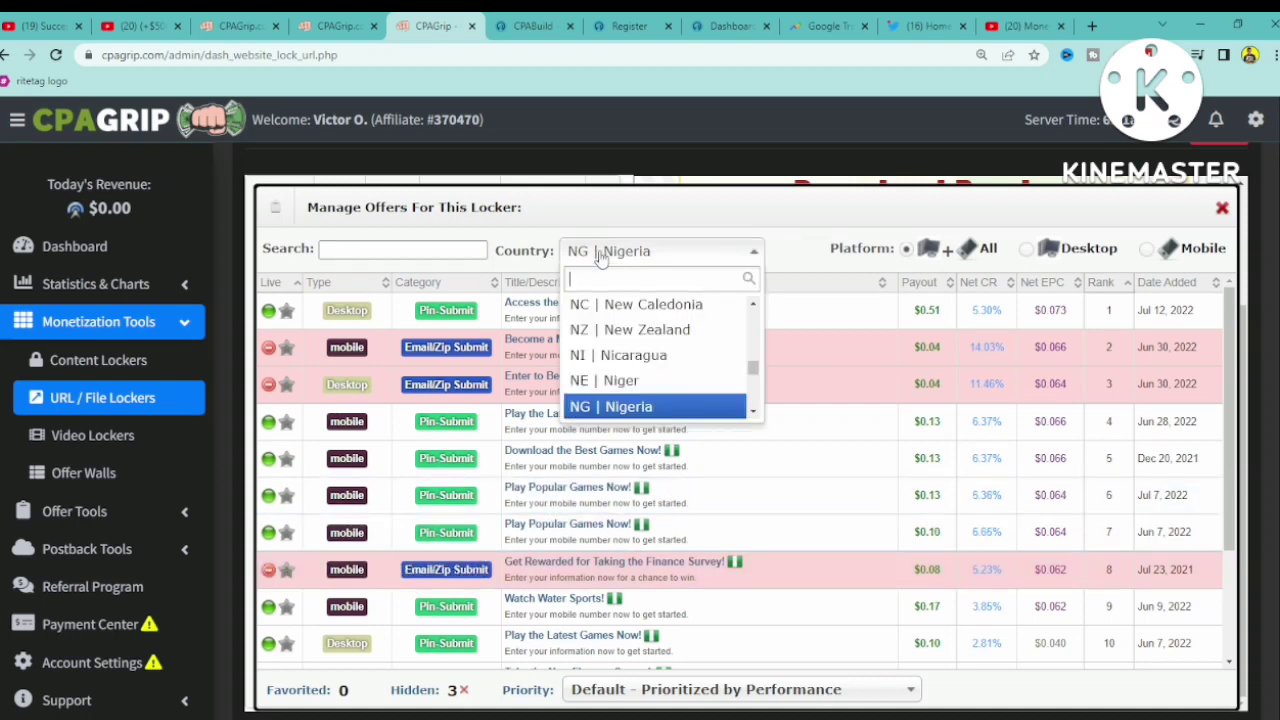
type("uni")
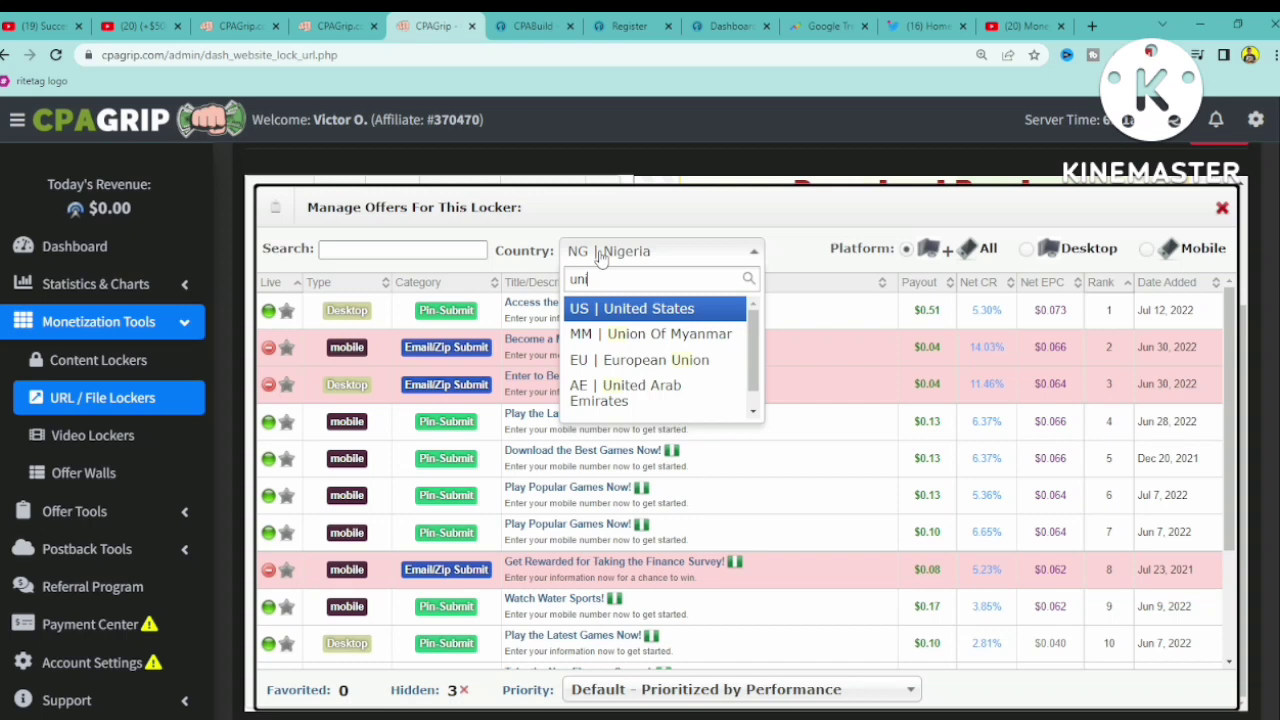
left_click(615, 310)
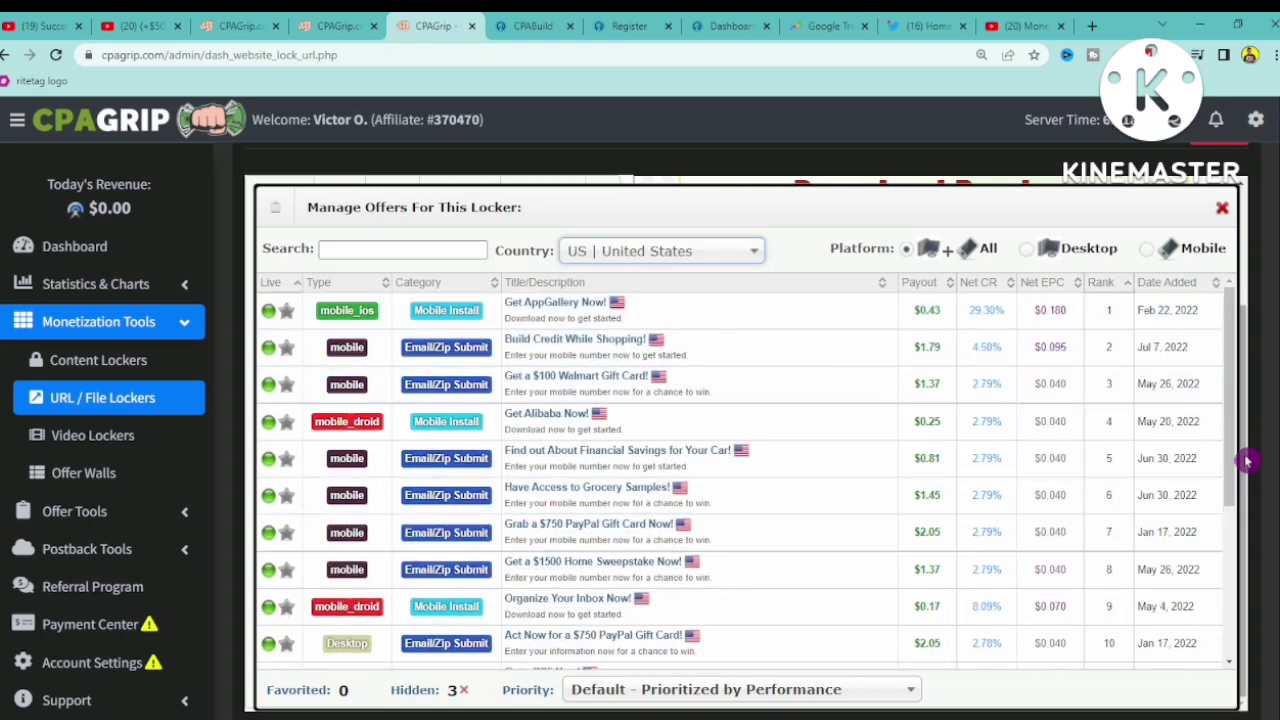
key("ctrl+a")
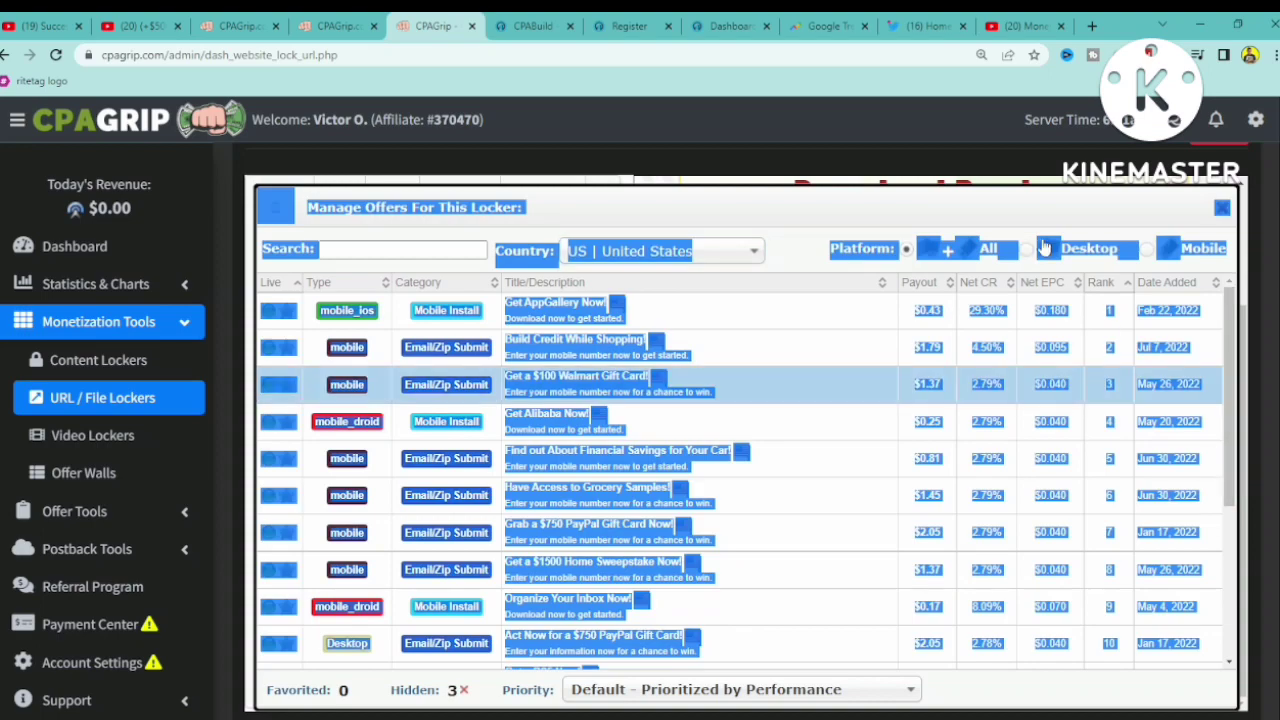
left_click(1071, 217)
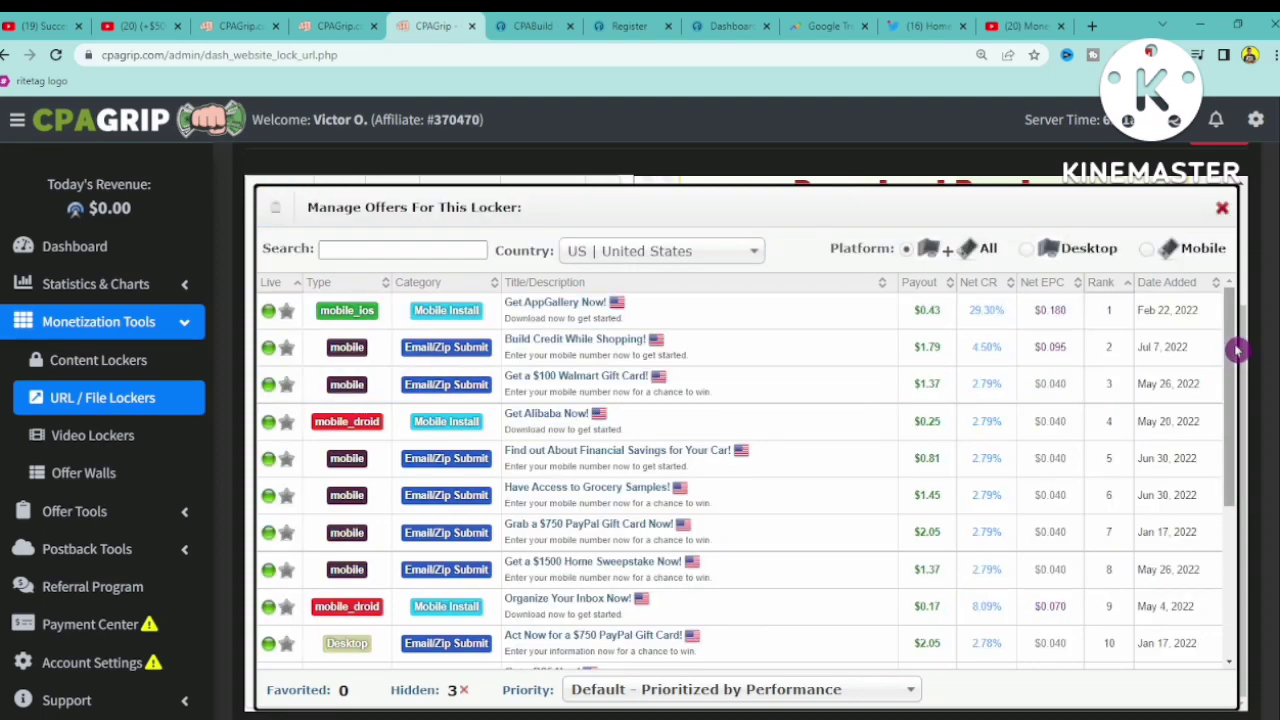
Hide the Get Alibaba Now!, Organize Your Inbox Now! and Get AppGift Now! offers
mouse_move(1237, 350)
left_mouse_down()
mouse_move(1234, 534)
mouse_move(1230, 350)
left_mouse_up()
left_click(268, 422)
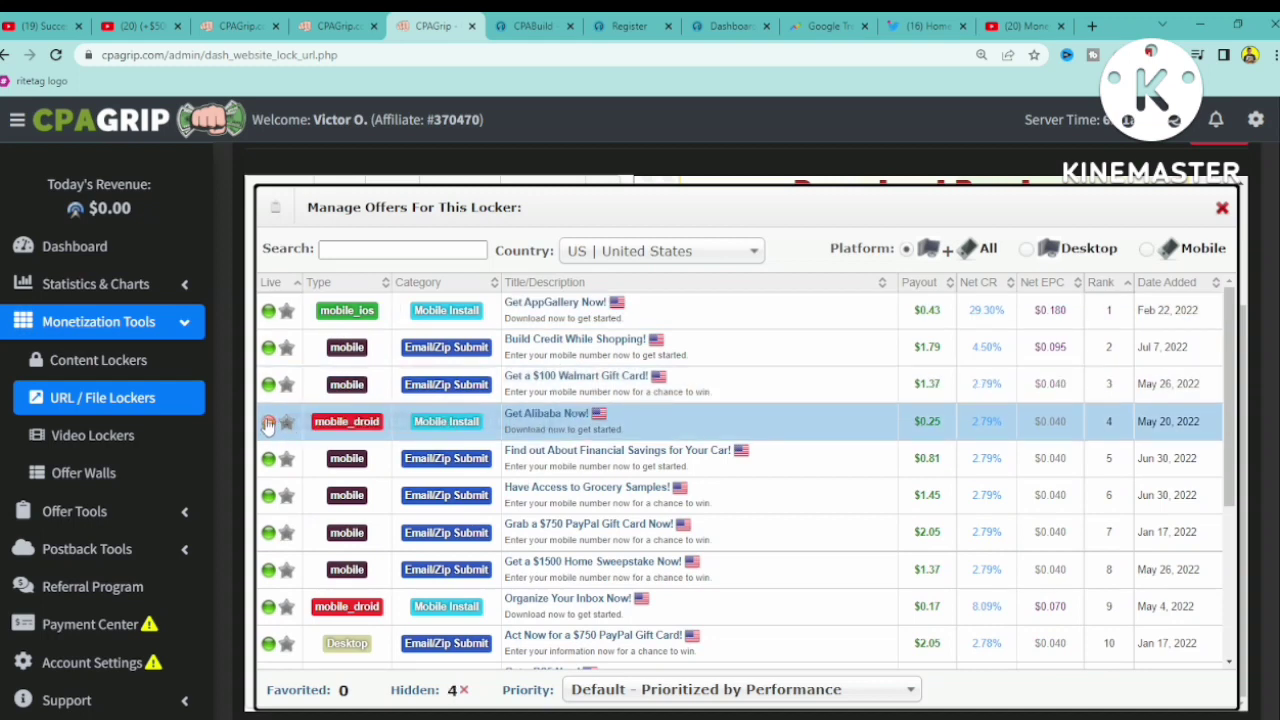
left_click(268, 608)
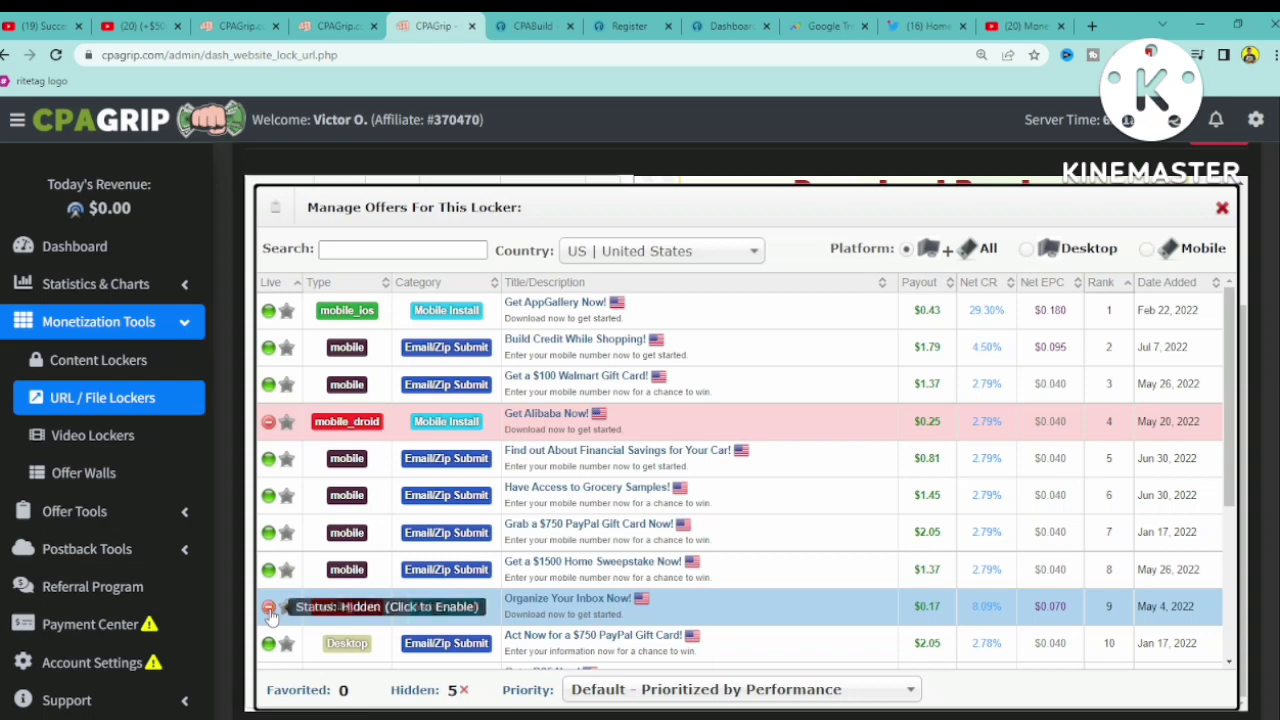
left_click_drag(1234, 423, 1237, 584)
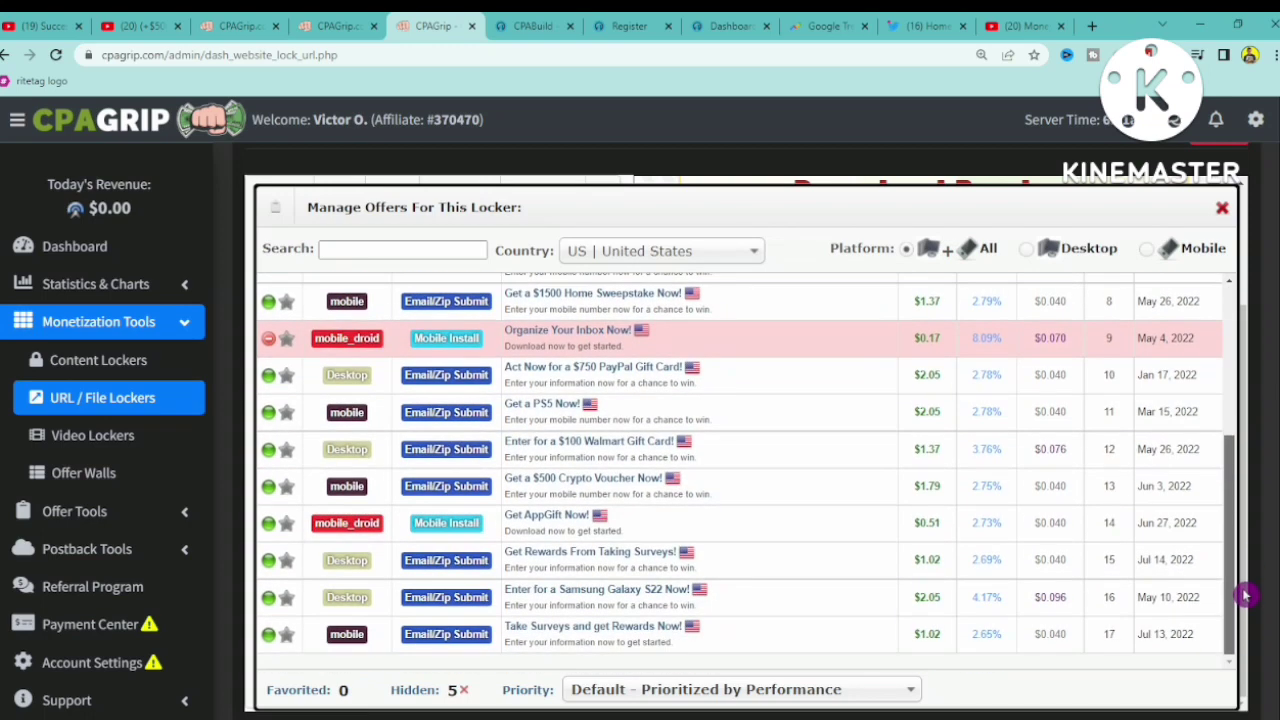
left_click(270, 528)
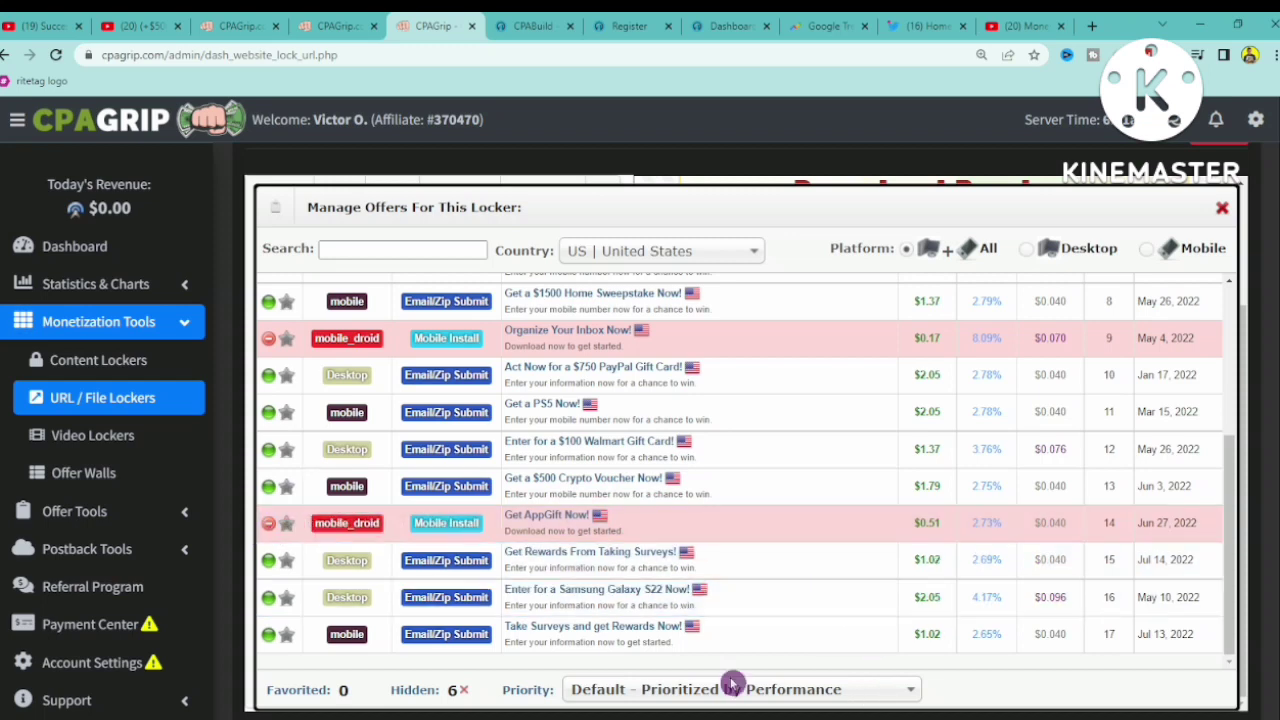
Choose 'CPI and Pin first, then CPA and Credit' as the offer priority
left_click(834, 698)
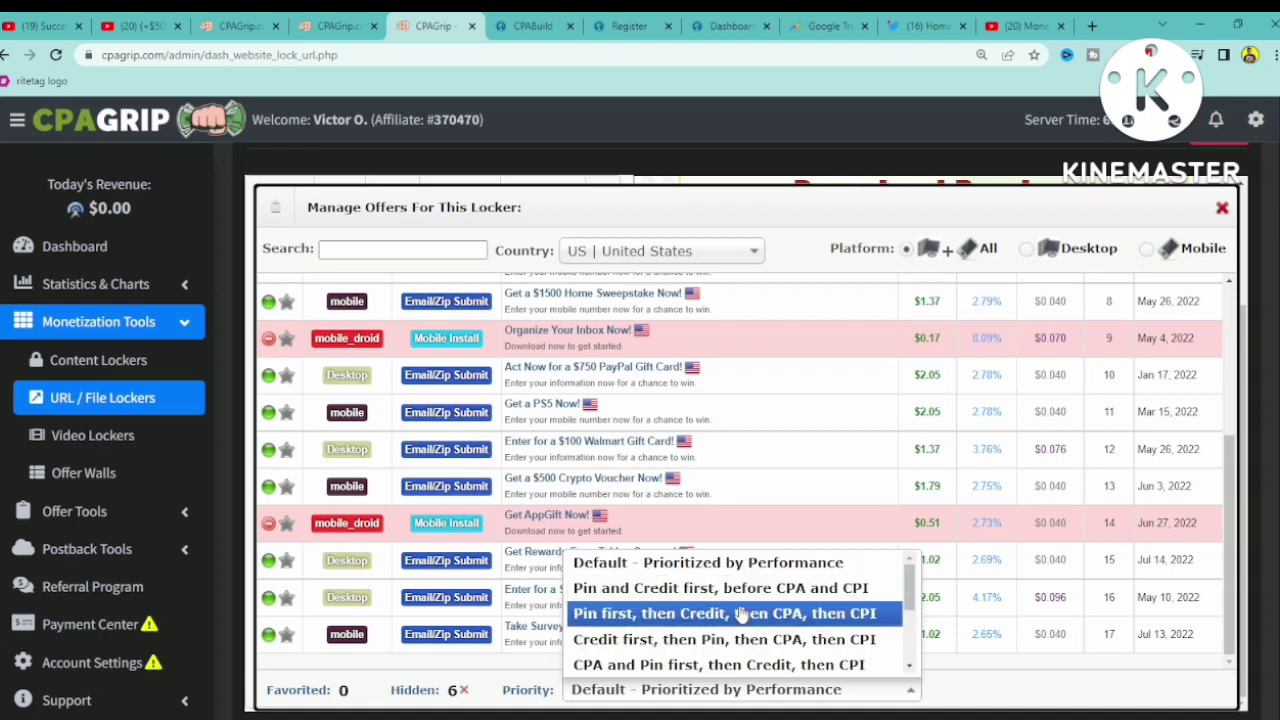
left_click_drag(908, 600, 909, 661)
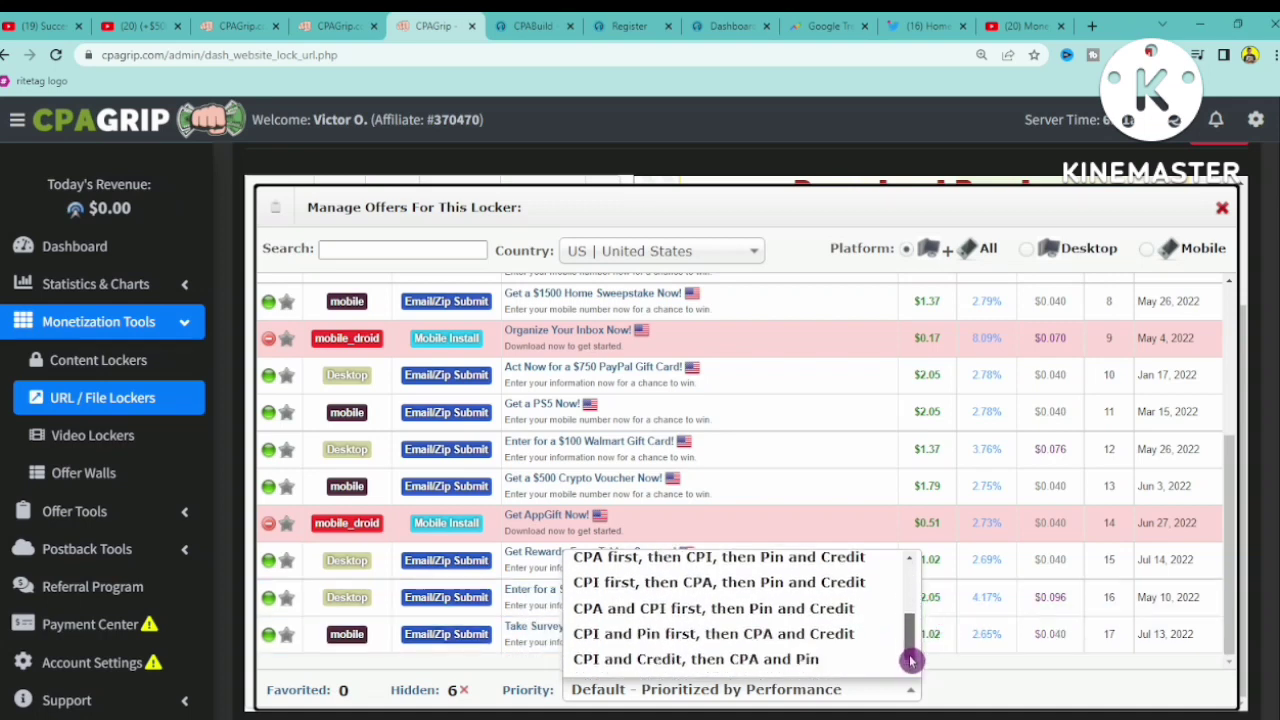
left_click(581, 641)
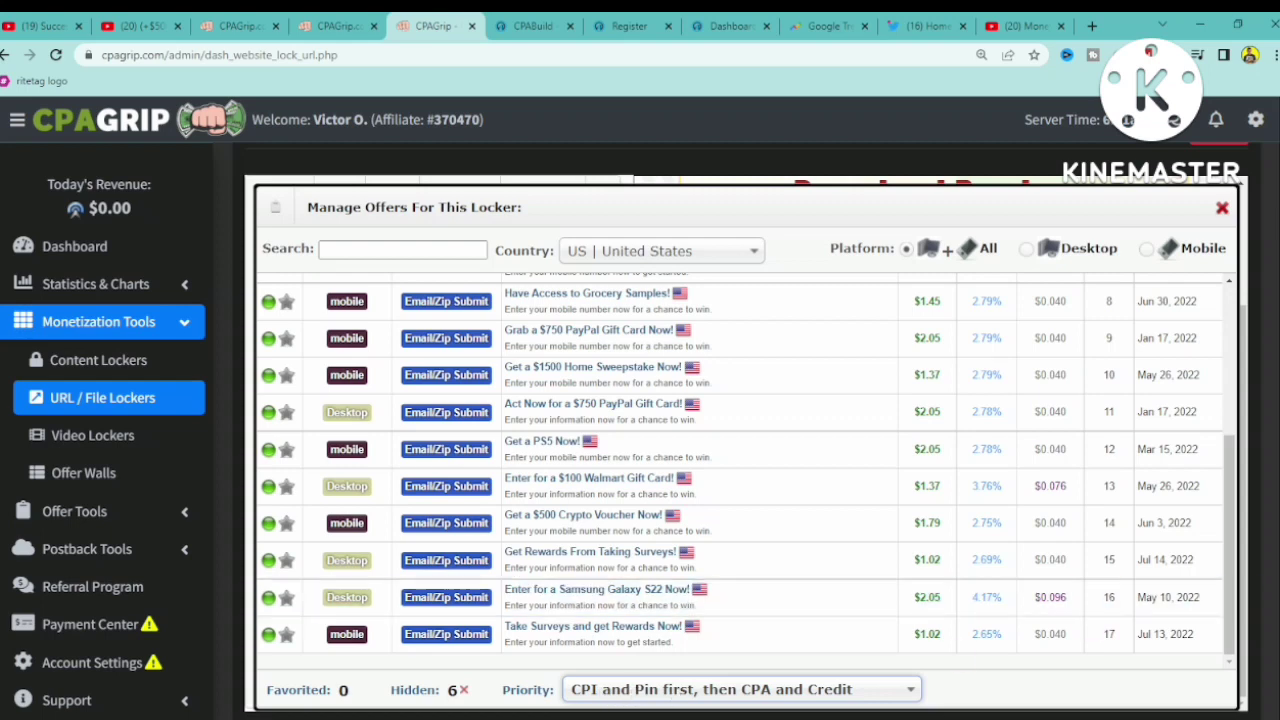
scroll(880, 610, "down", 1)
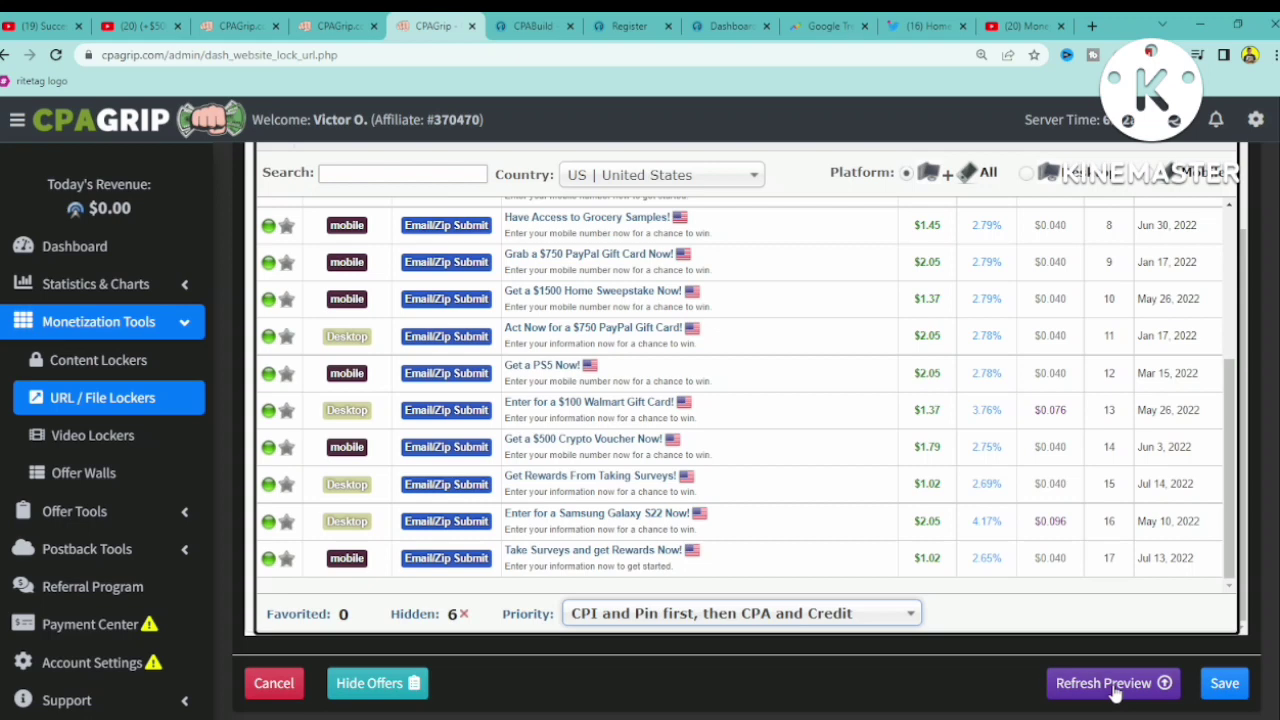
Hide the offer list and save the Viktor locker with its 5 offers
left_click(408, 682)
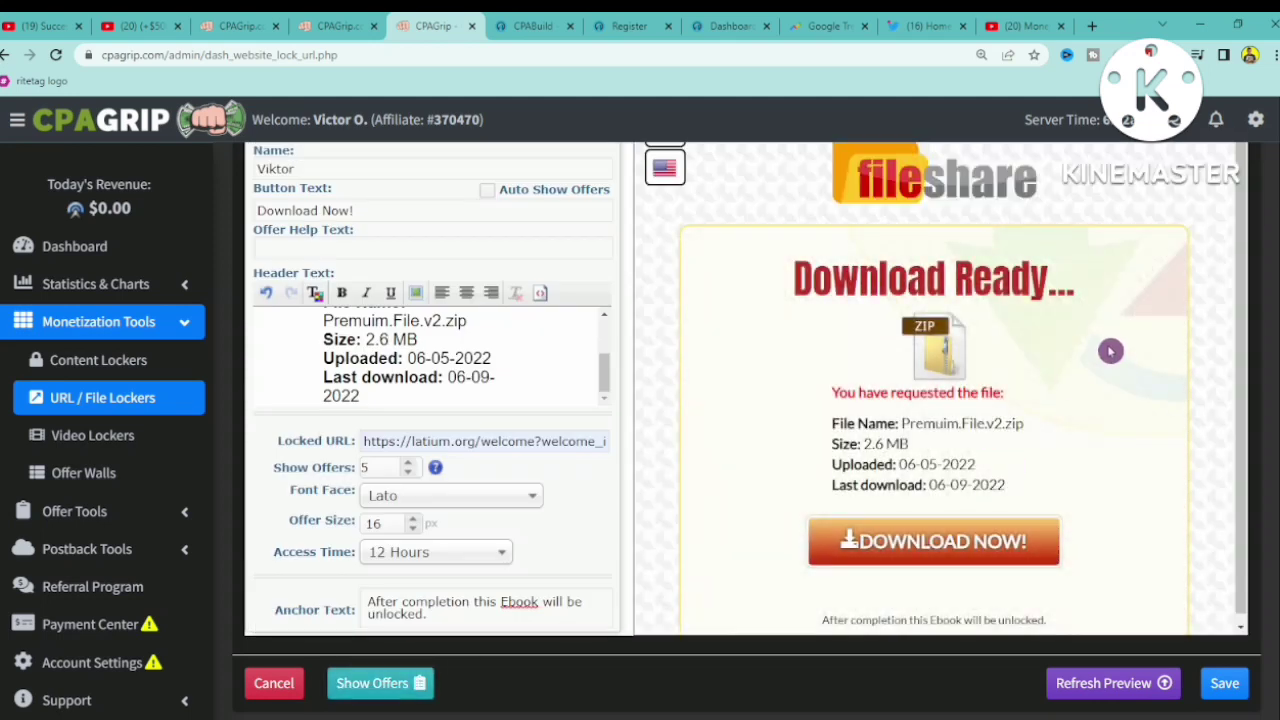
left_click_drag(1236, 298, 1244, 375)
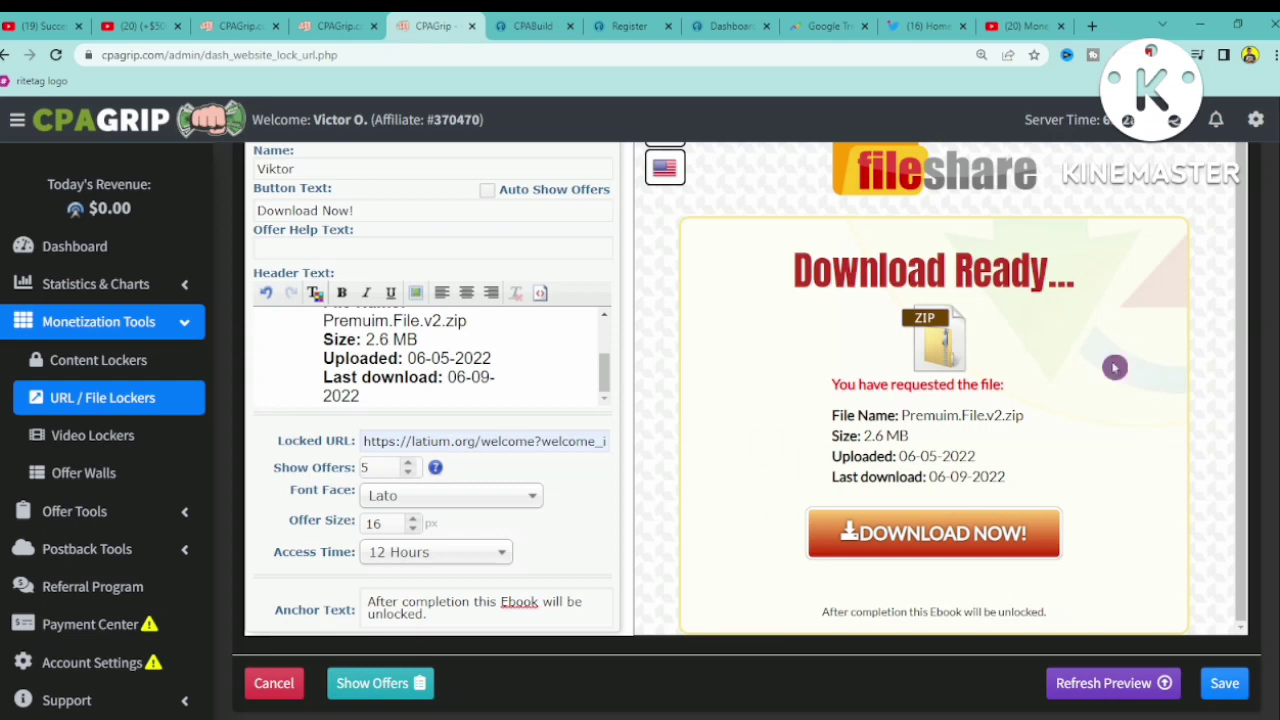
left_click(1226, 687)
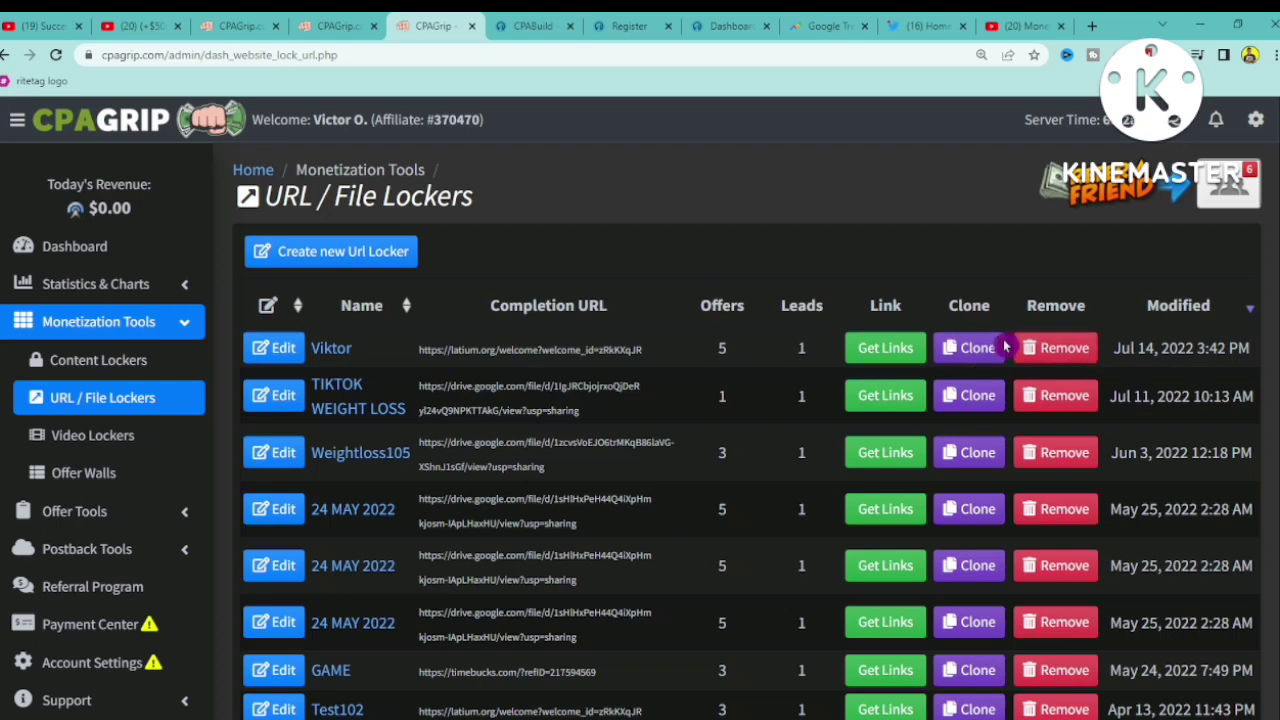
Generate Viktor's share link on the rushingfolder.com domain and copy it
left_click(897, 359)
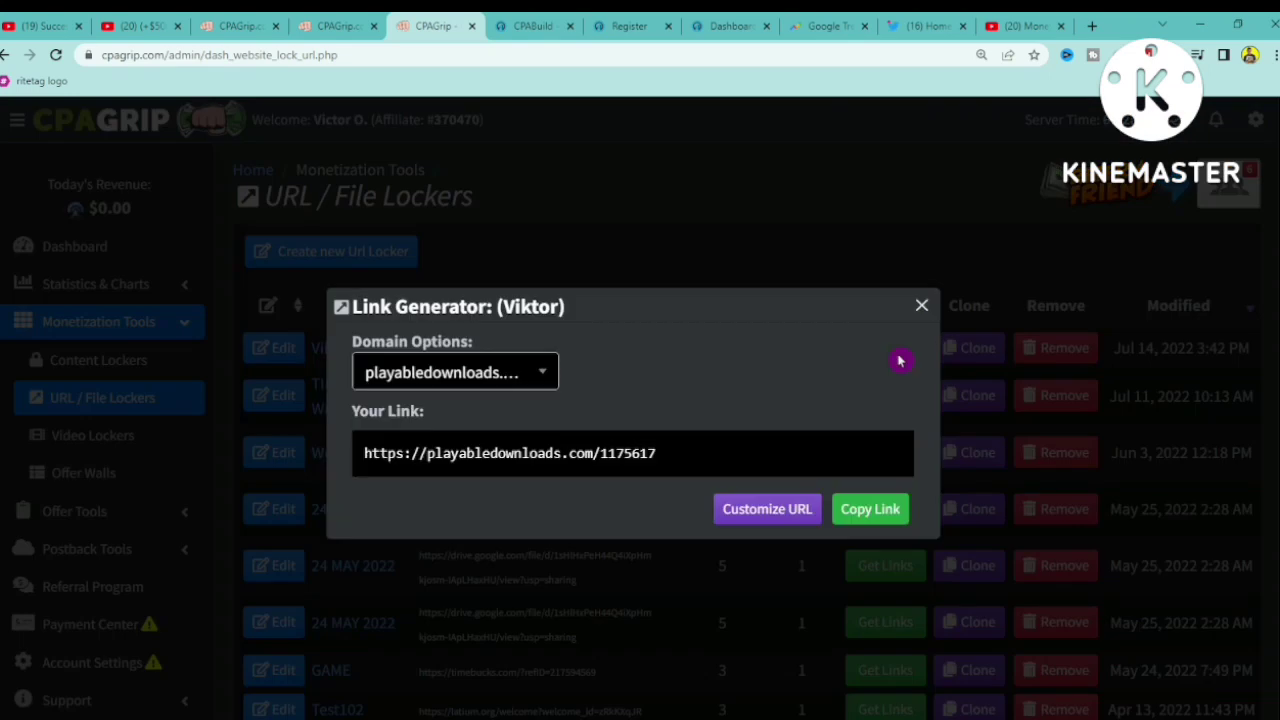
left_click(491, 371)
scroll(556, 505, "up", 3)
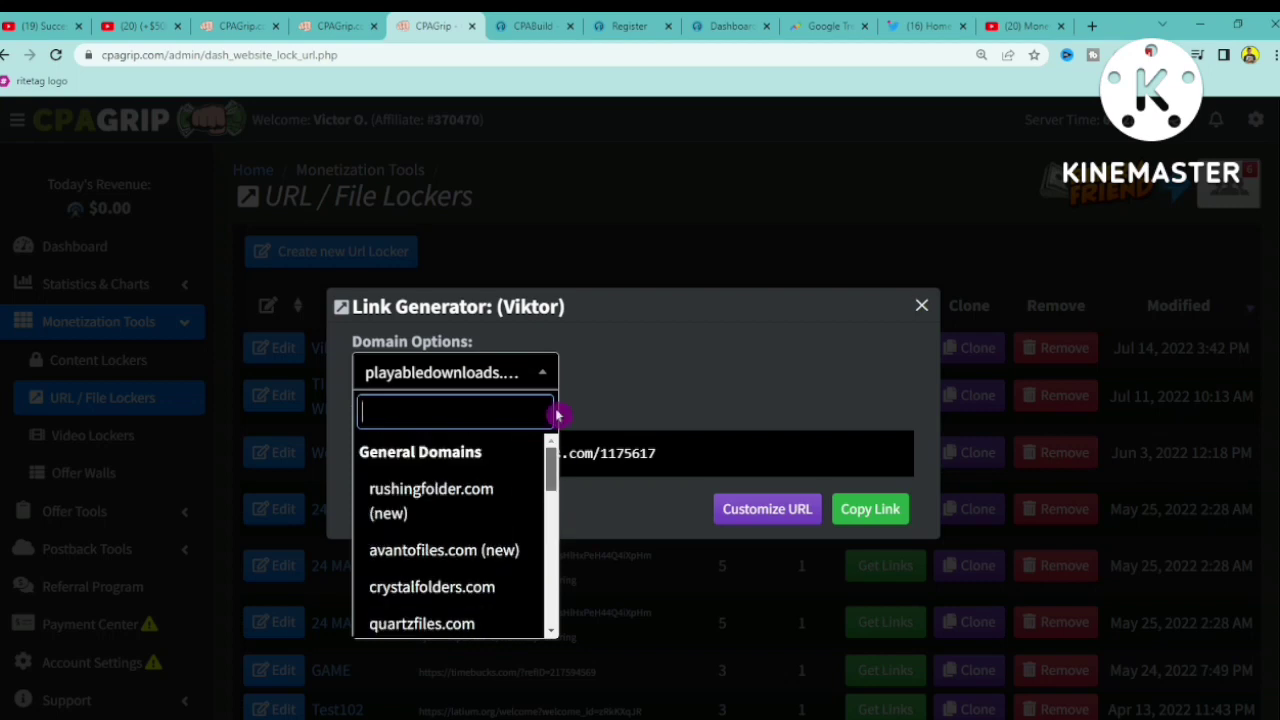
left_click(437, 495)
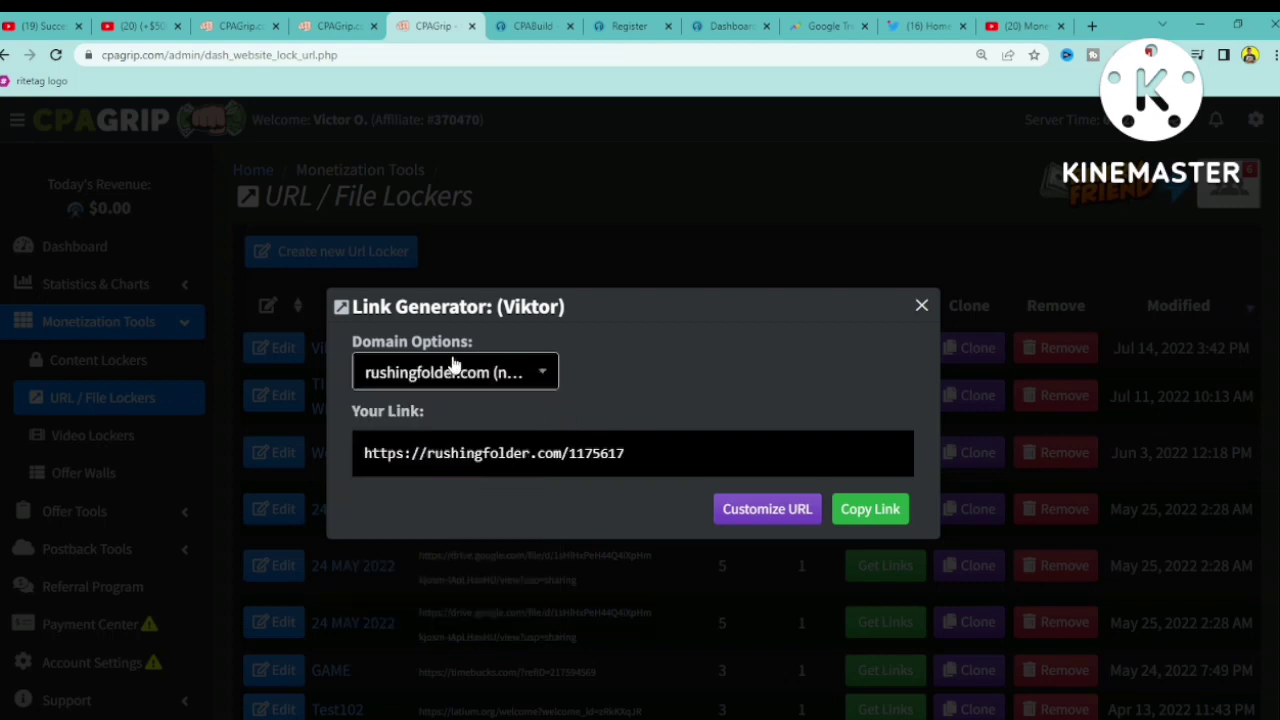
left_click(868, 510)
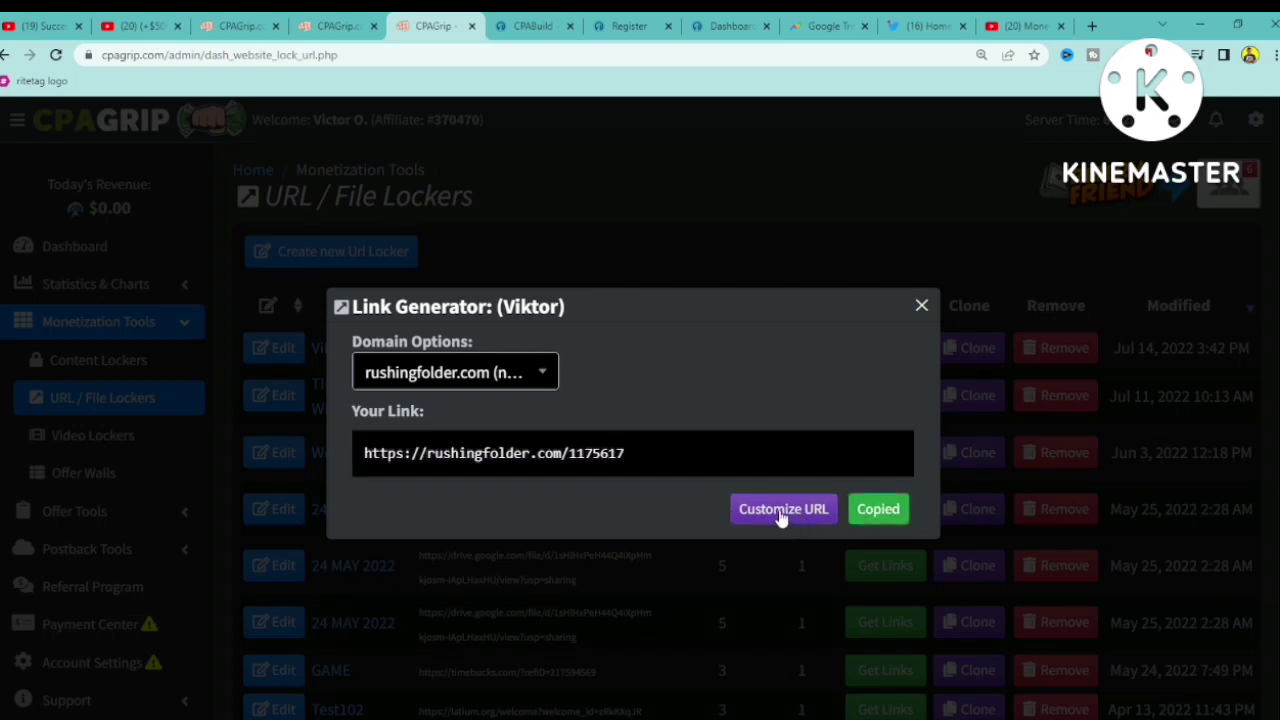
left_click(922, 306)
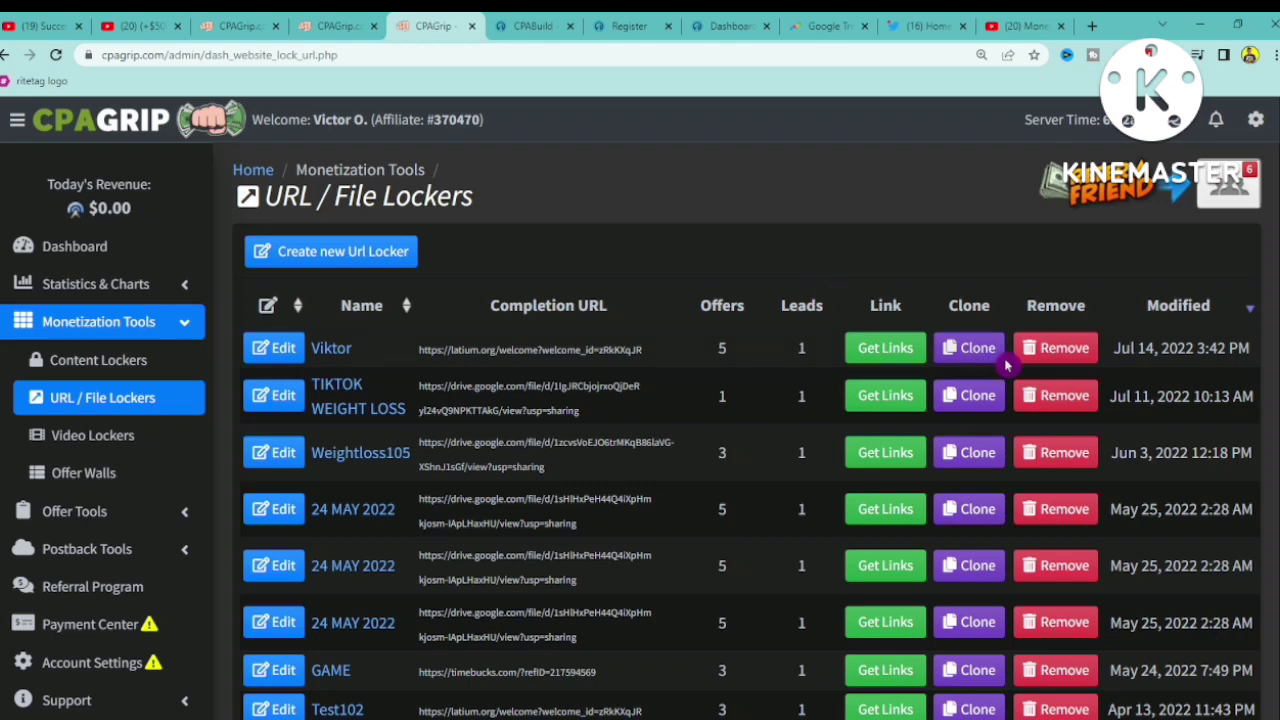
Remove the TIKTOK WEIGHT LOSS locker and confirm the deletion
left_click(1036, 400)
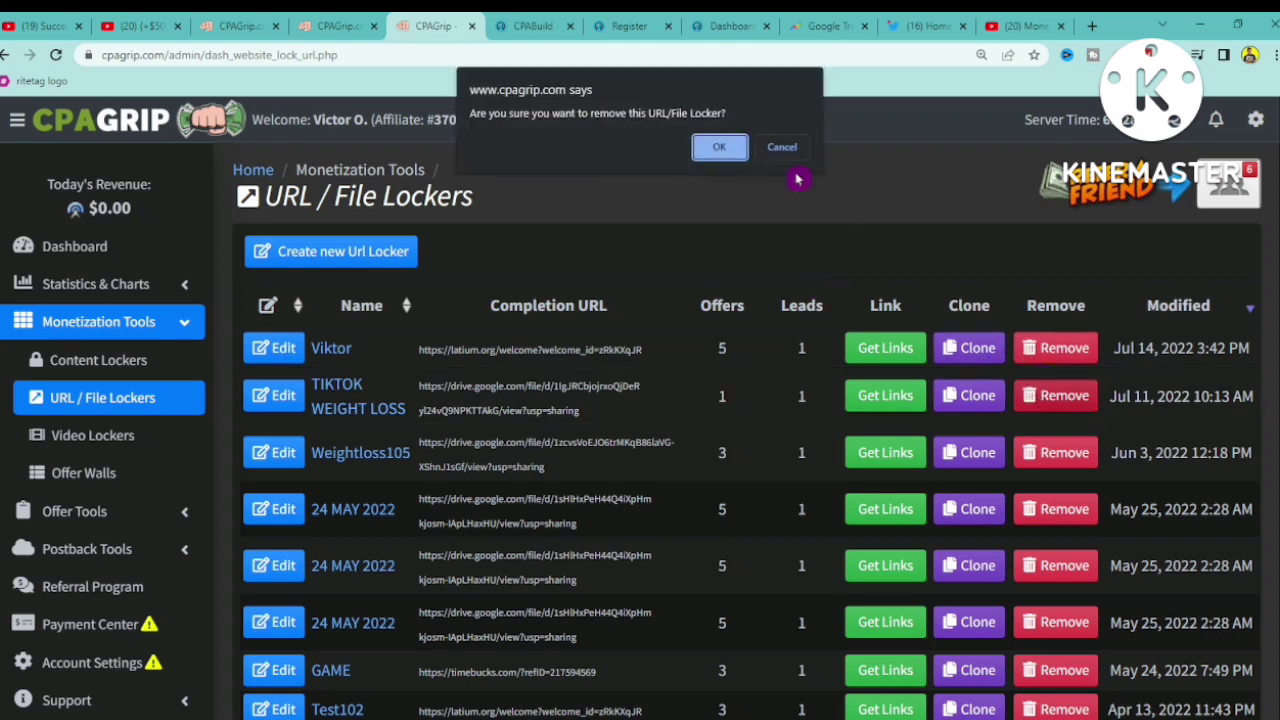
left_click(726, 150)
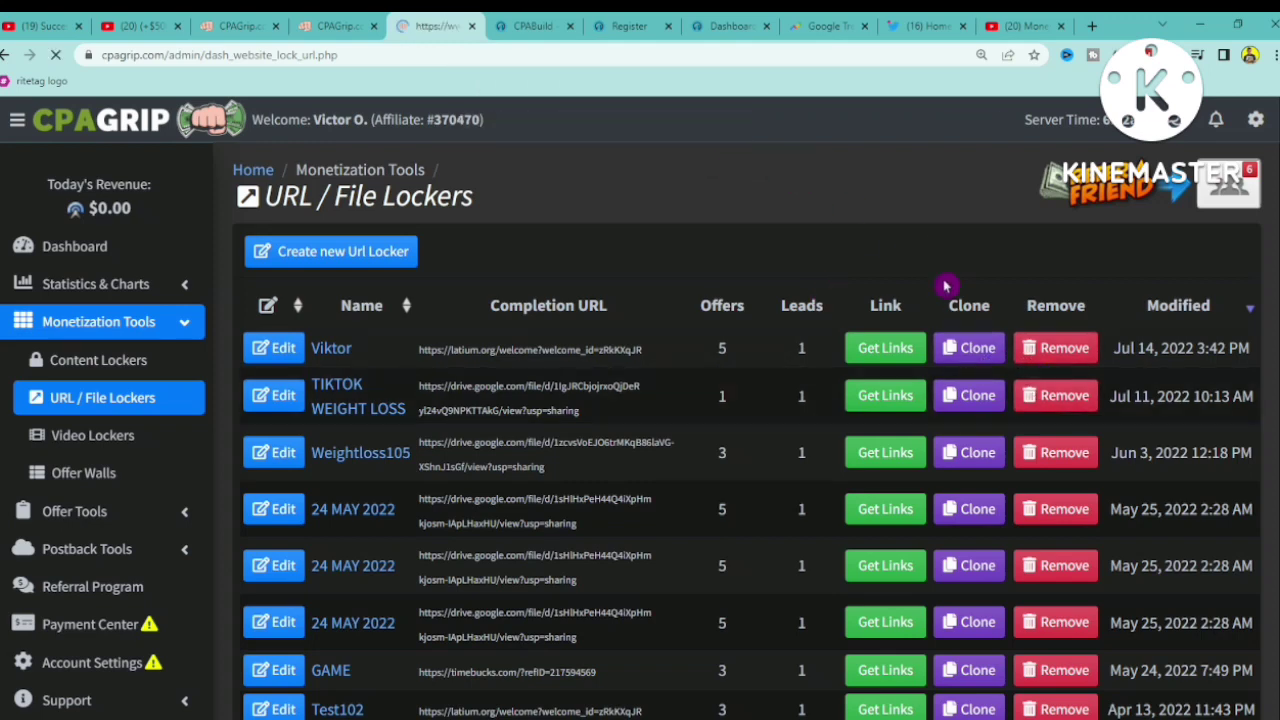